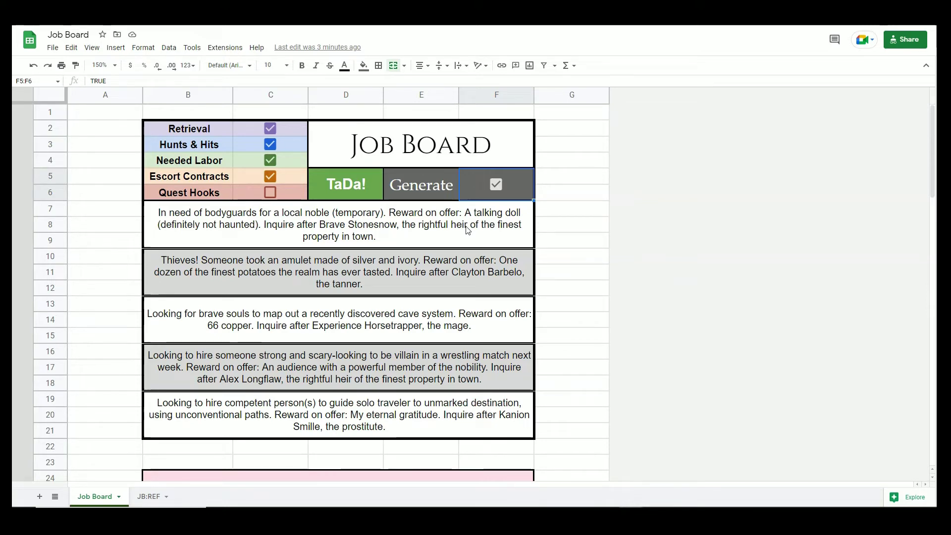
Examine the generated job postings on the board alongside the enabled job categories.
left_click(467, 230)
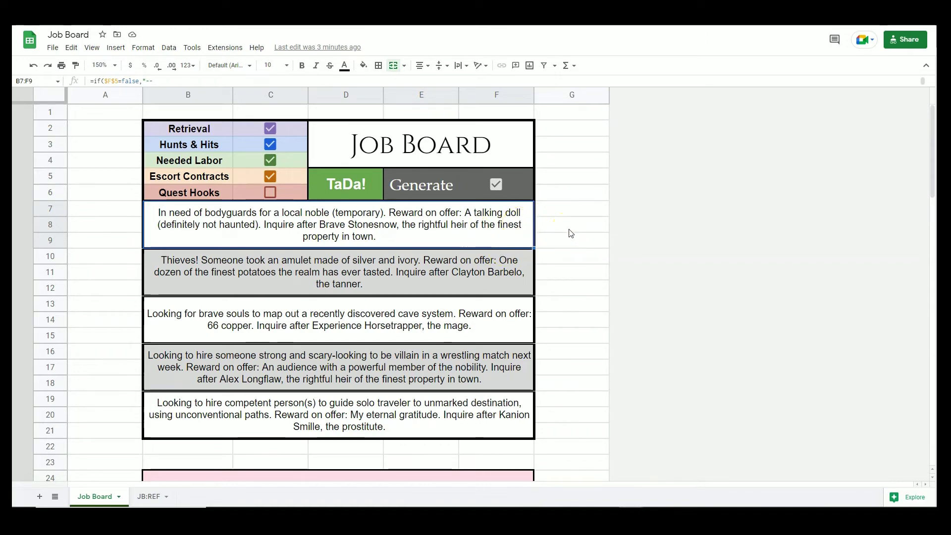
left_click(504, 228)
left_click(153, 280)
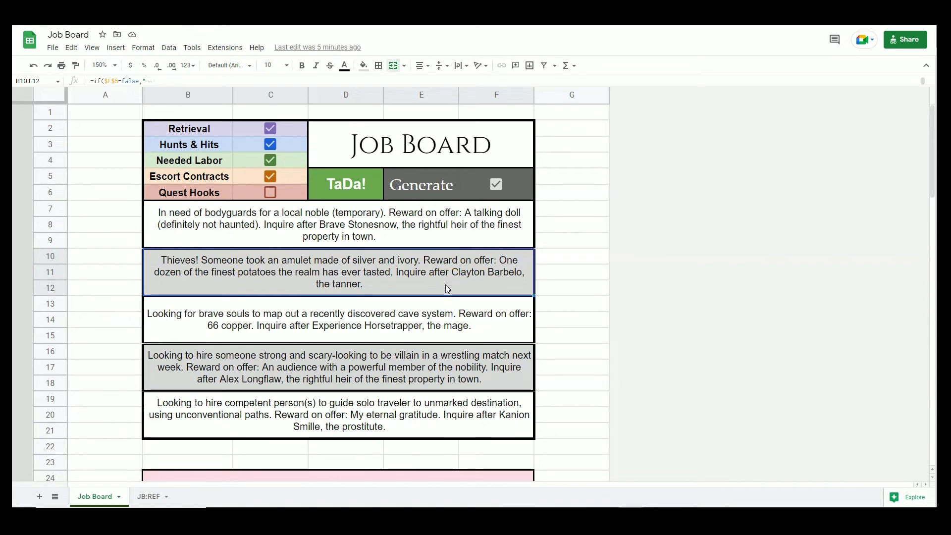
left_click(547, 285)
scroll(547, 286, "down", 1)
left_click(198, 290)
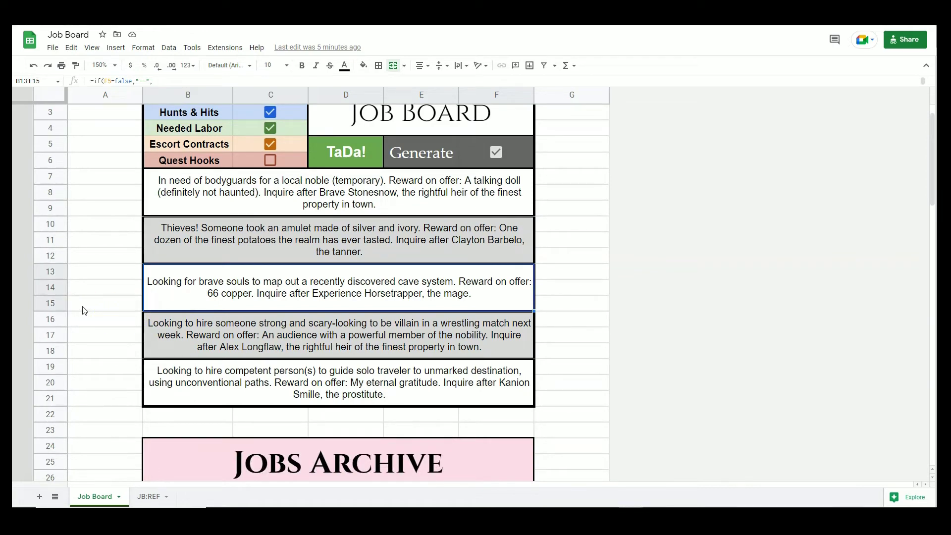
left_click(225, 297)
scroll(257, 298, "up", 1)
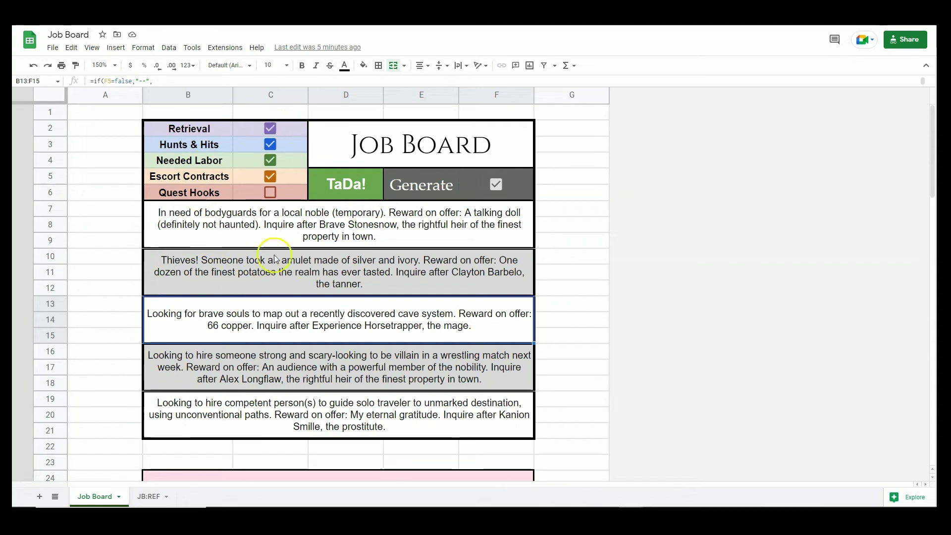
left_click(230, 290)
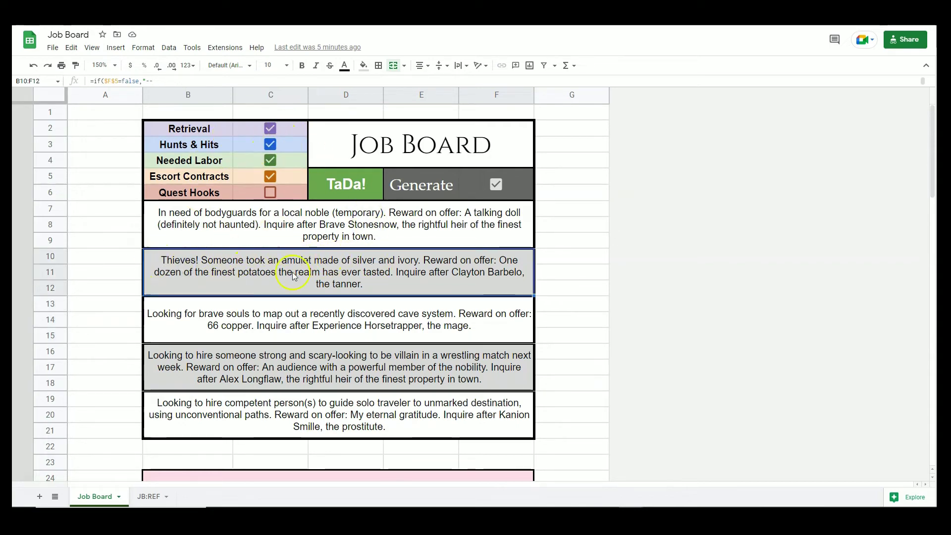
left_click(250, 145)
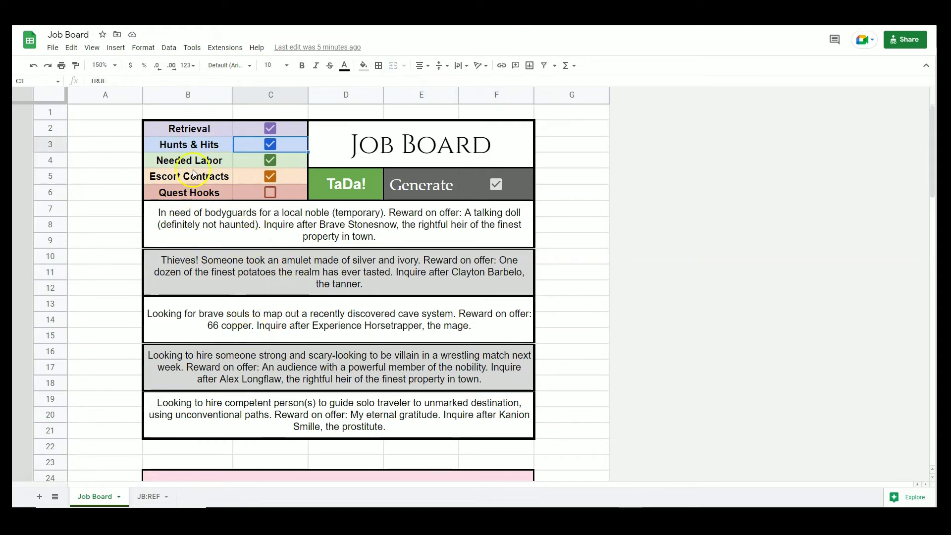
left_click(252, 161)
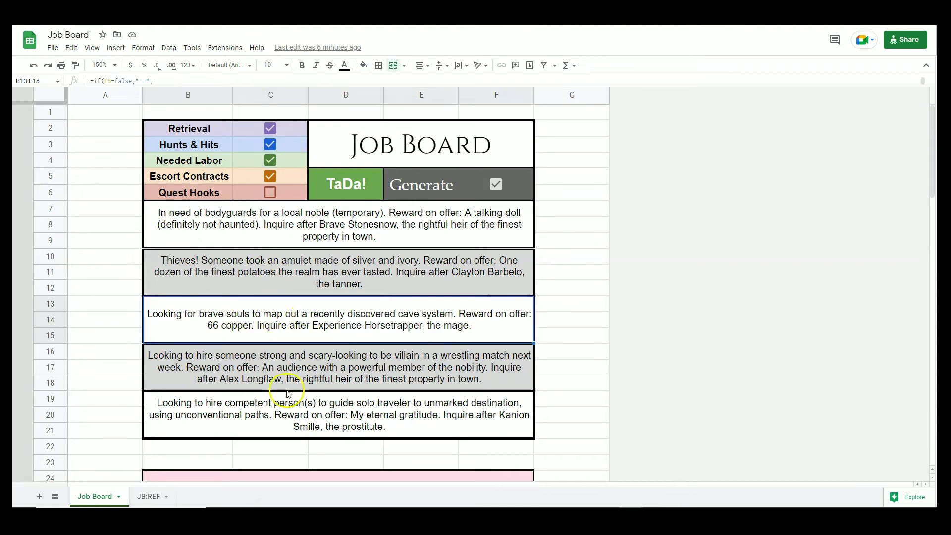
left_click(242, 182)
left_click(313, 218)
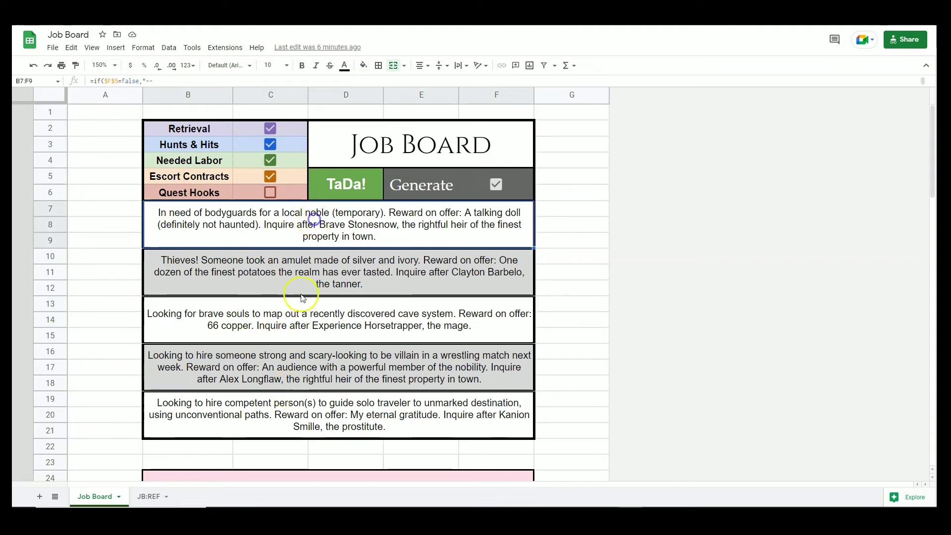
Disable the Needed Labor, Retrieval and Escort Contracts categories so the board generates only Hunts & Hits jobs.
left_click(271, 161)
left_click(272, 131)
left_click(271, 176)
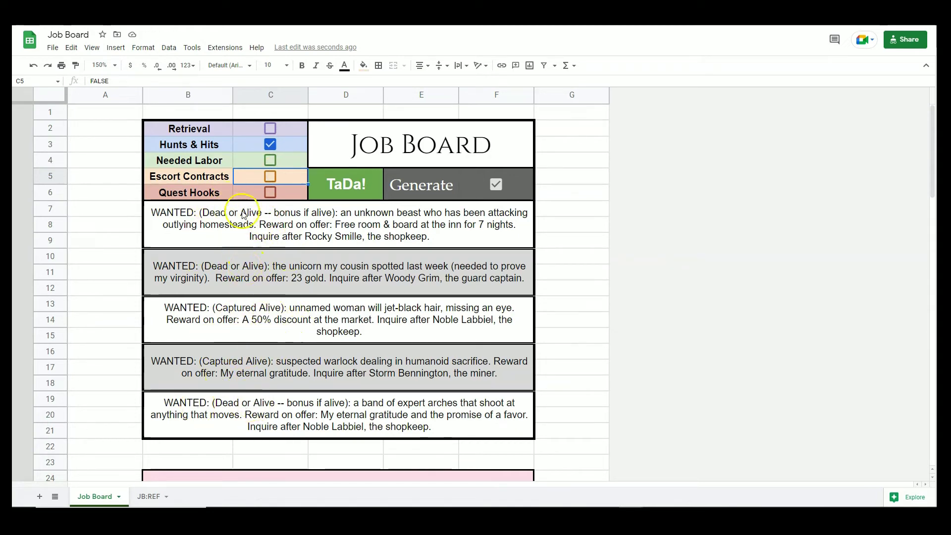
left_click(392, 220)
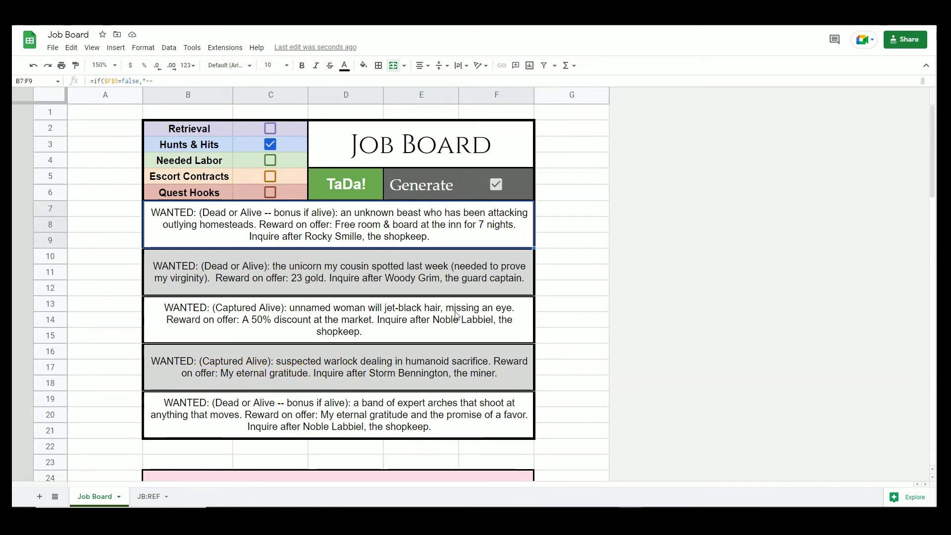
Switch the job category from Hunts & Hits to Quest Hooks, and clear Quest Hooks so no category is enabled.
left_click(270, 192)
left_click(270, 144)
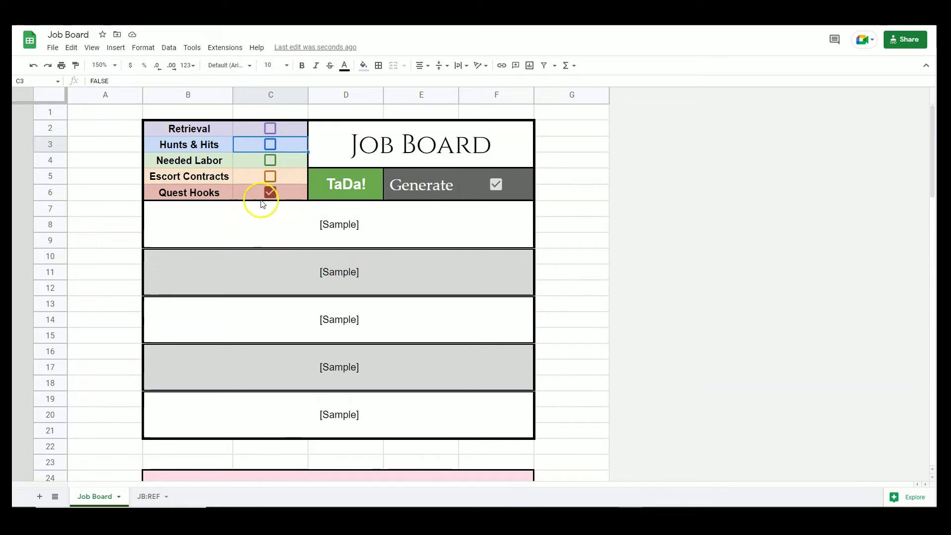
left_click(271, 193)
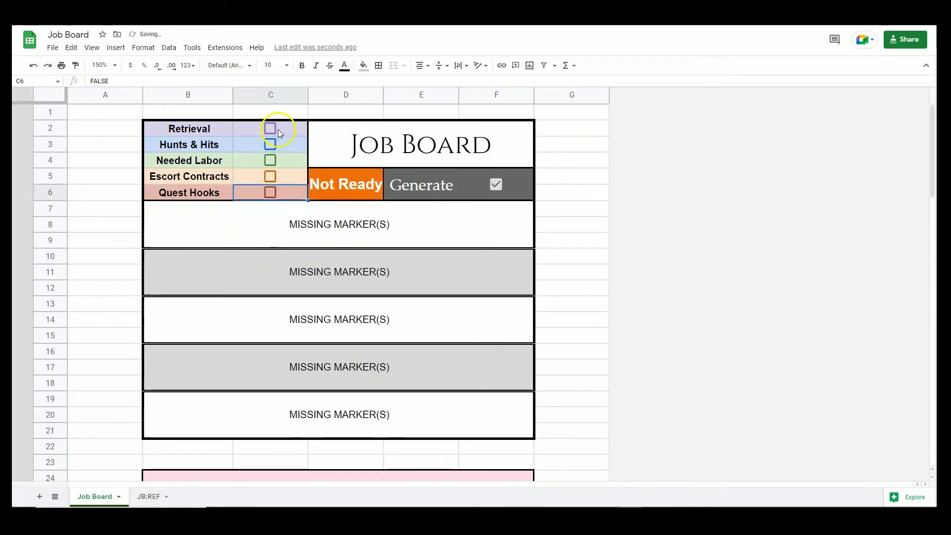
Enable the Retrieval, Needed Labor and Hunts & Hits categories to fill the board with a mix of jobs.
left_click(271, 130)
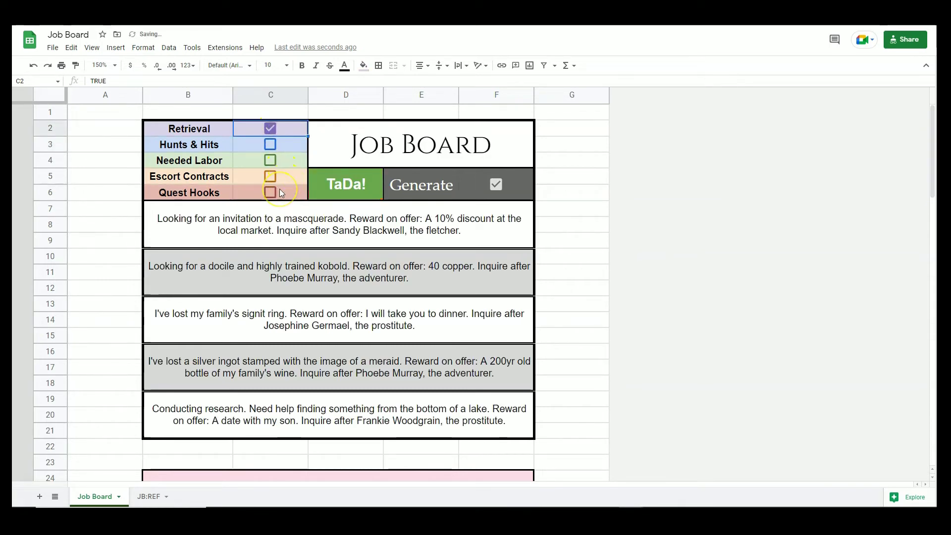
left_click(272, 160)
left_click(272, 146)
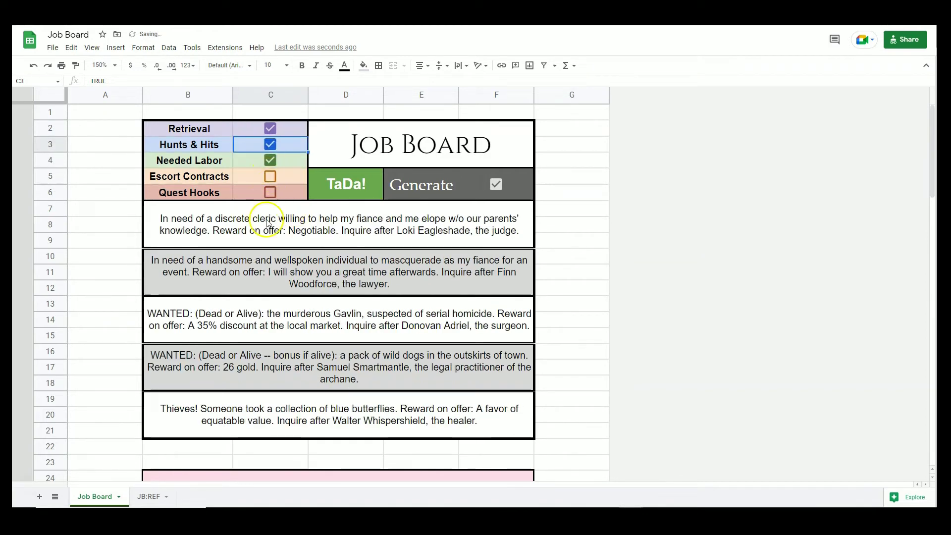
Turn off Generate, disable the Needed Labor category, and regenerate the board with only Retrieval and Hunts & Hits jobs.
left_click(493, 184)
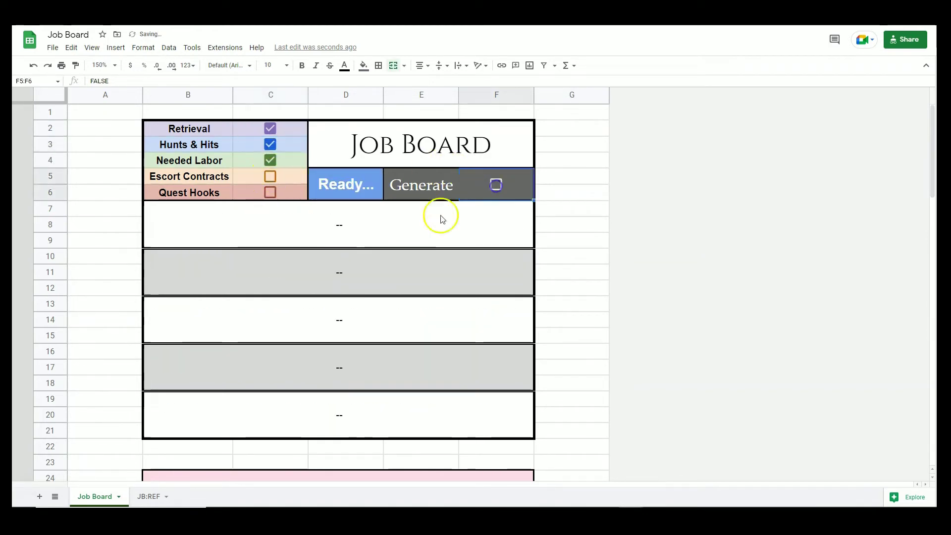
left_click(272, 159)
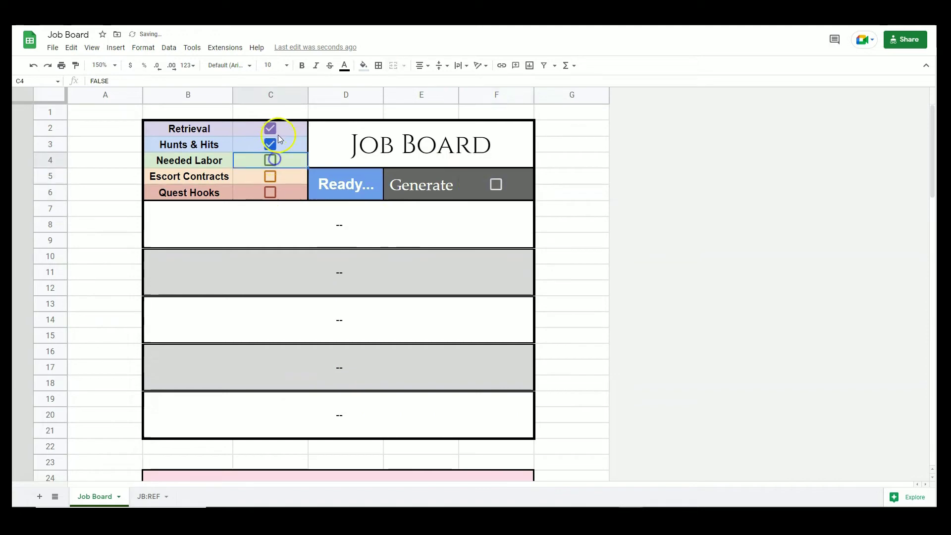
left_click(500, 184)
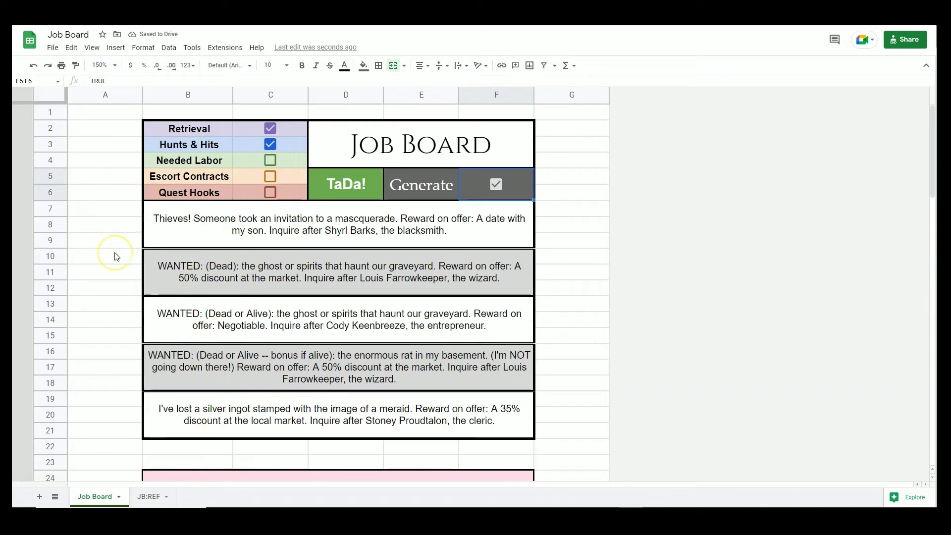
Set the sheet zoom to 125% so the Job Board and Jobs Archive heading fit in view together.
scroll(163, 223, "down", 5)
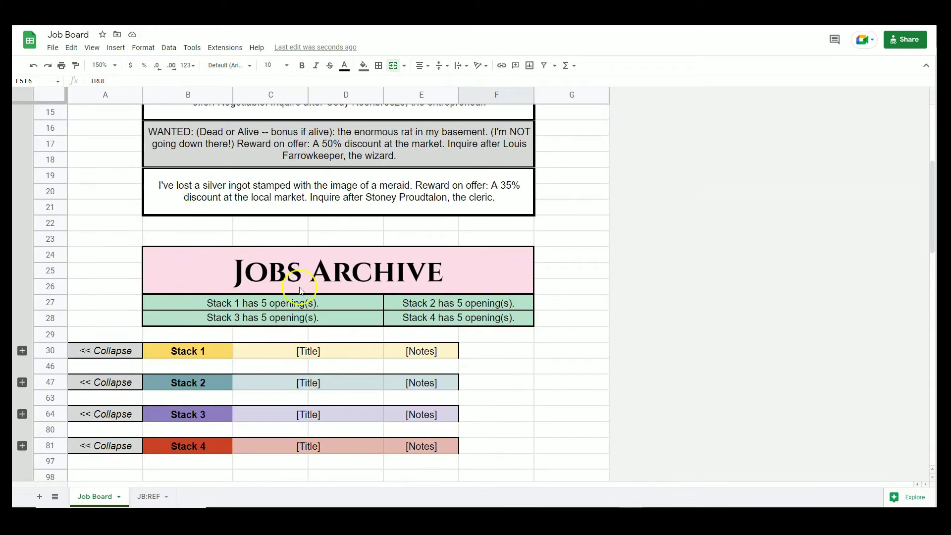
scroll(302, 248, "down", 2)
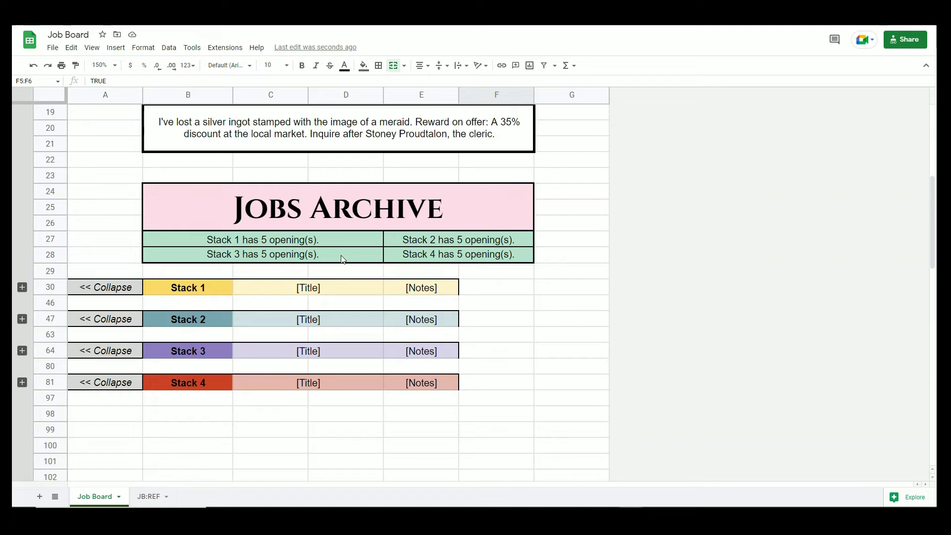
scroll(351, 297, "down", 1)
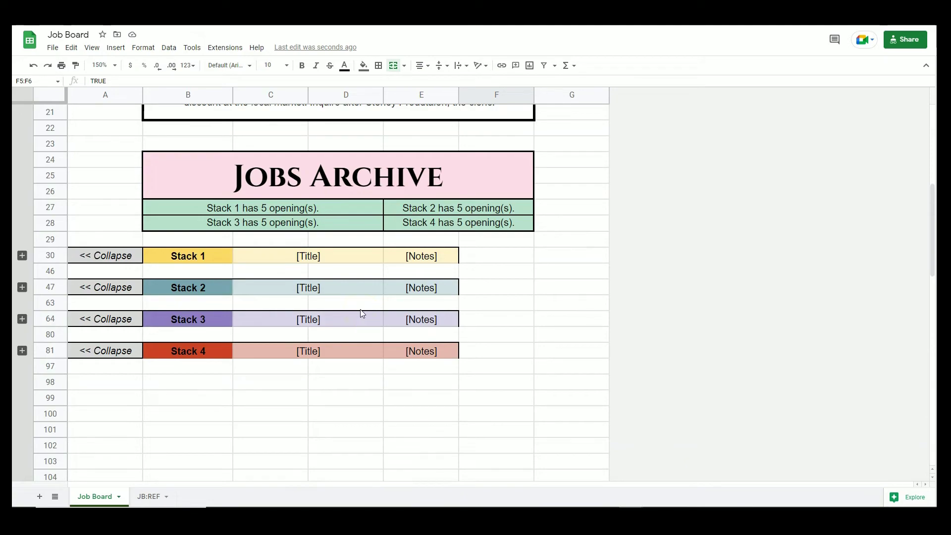
scroll(375, 321, "up", 10)
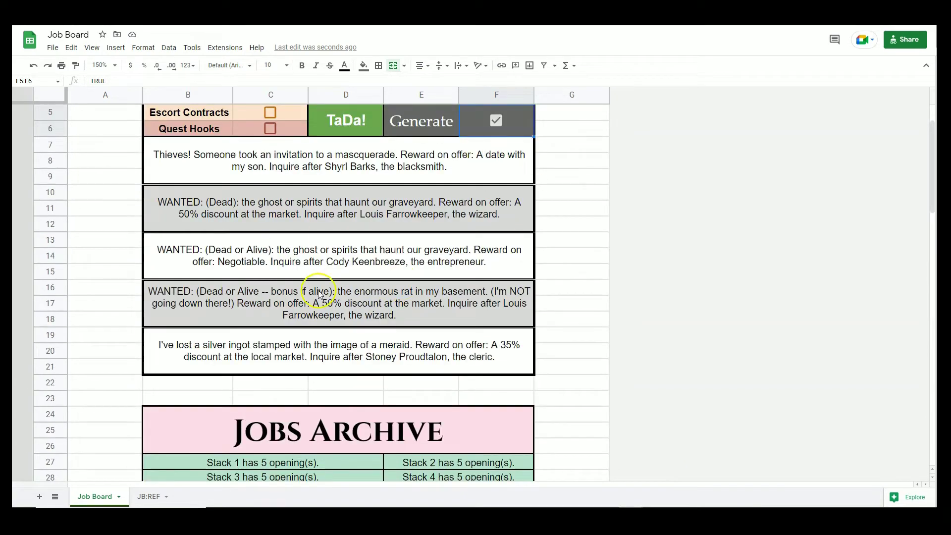
left_click(107, 65)
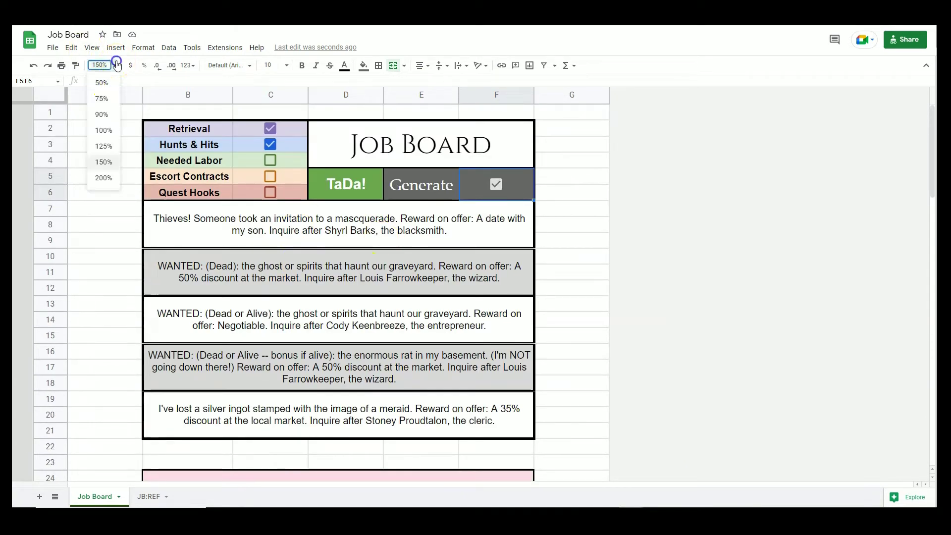
left_click(103, 144)
left_click(461, 239)
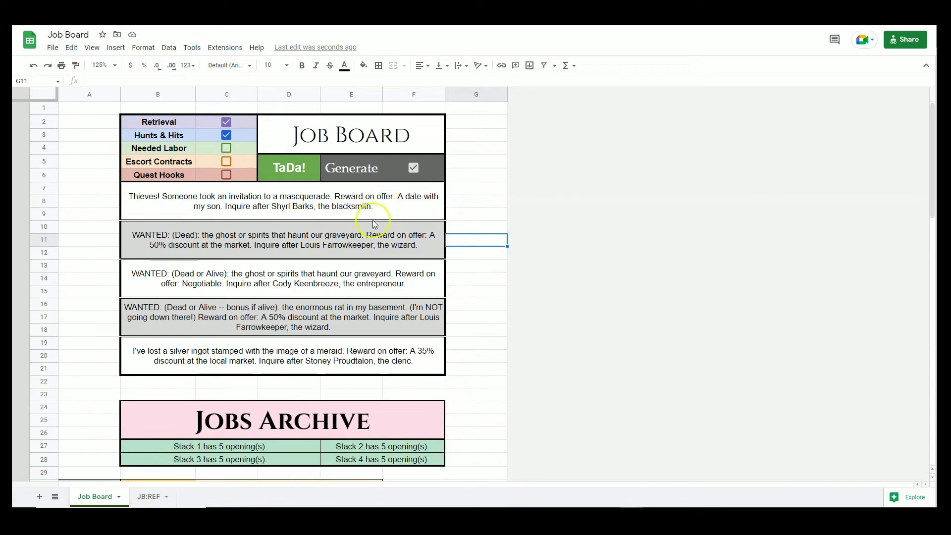
left_click(498, 318)
left_click(377, 207)
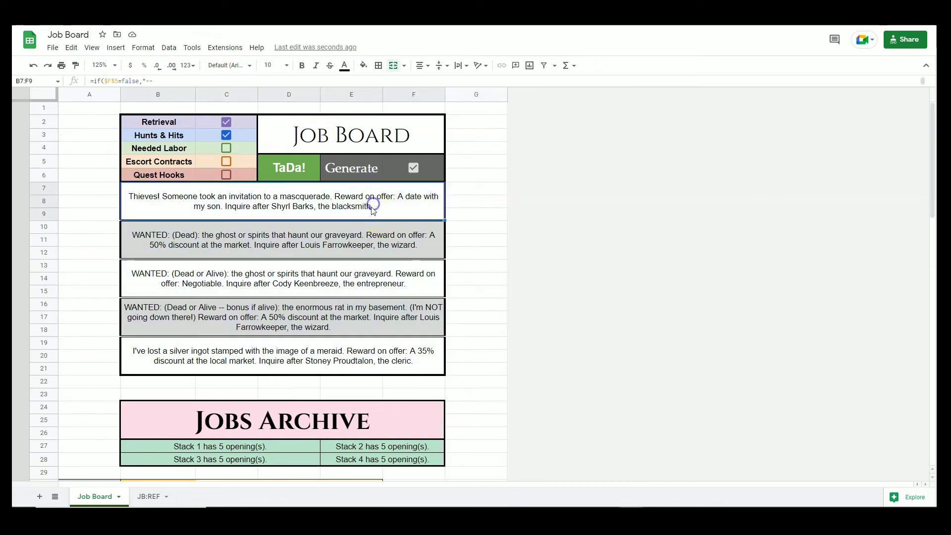
left_click(487, 227)
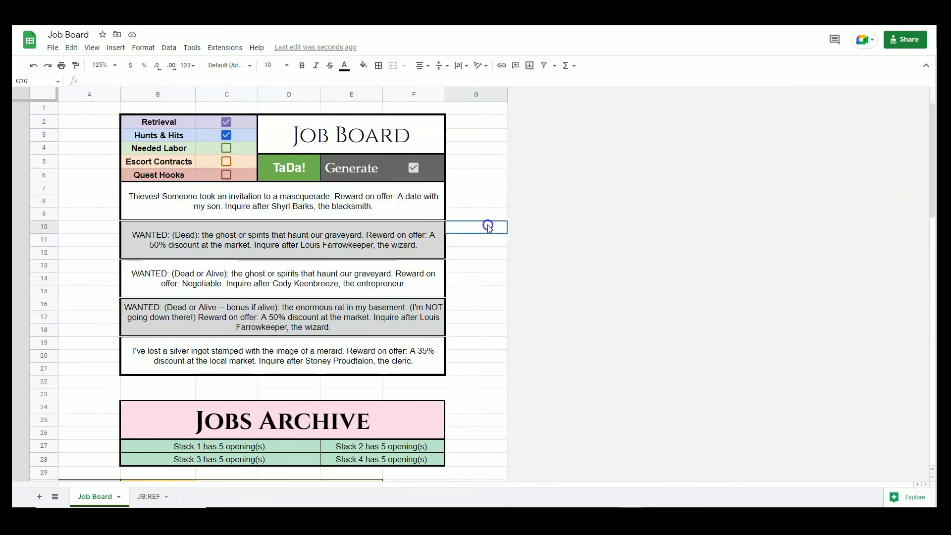
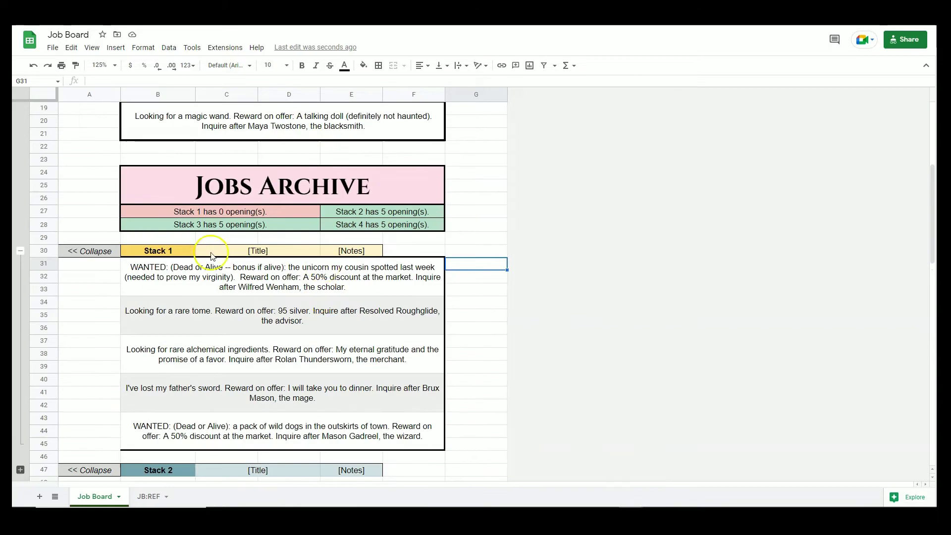
Collapse the Stack 1 row group in the Jobs Archive and expand it again.
left_click(473, 295)
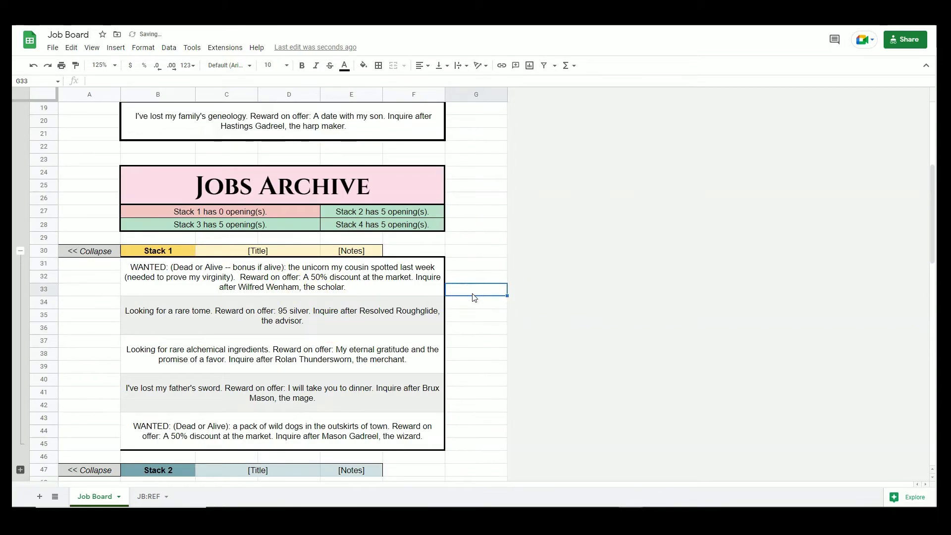
left_click_drag(403, 276, 372, 409)
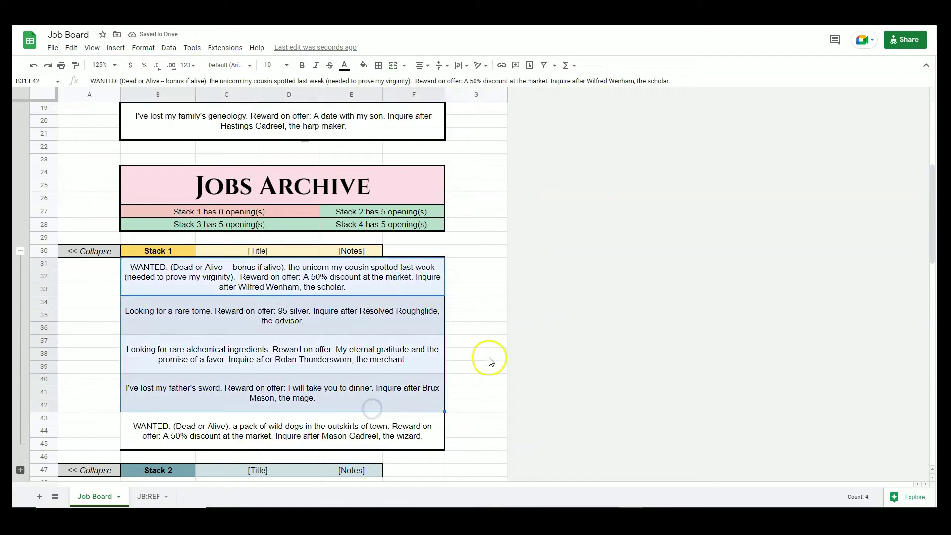
left_click(489, 357)
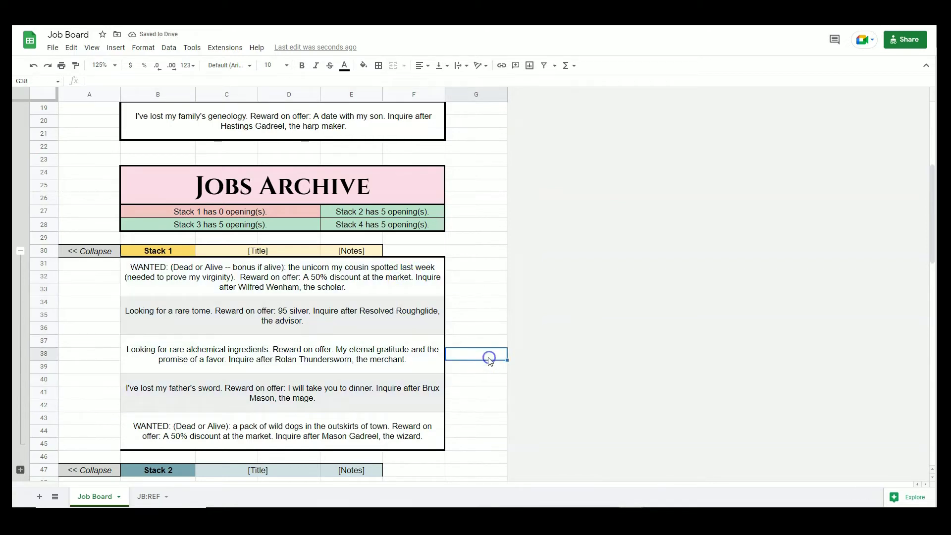
left_click(20, 253)
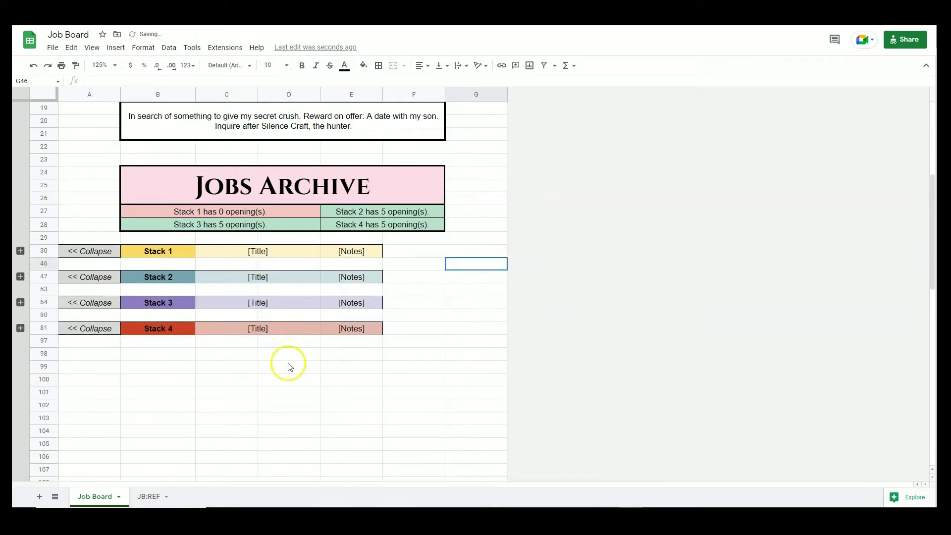
left_click(20, 251)
Enter "Job Board: Tavern Rat's Hat" as the title of Stack 1 in the Jobs Archive.
left_click(147, 263)
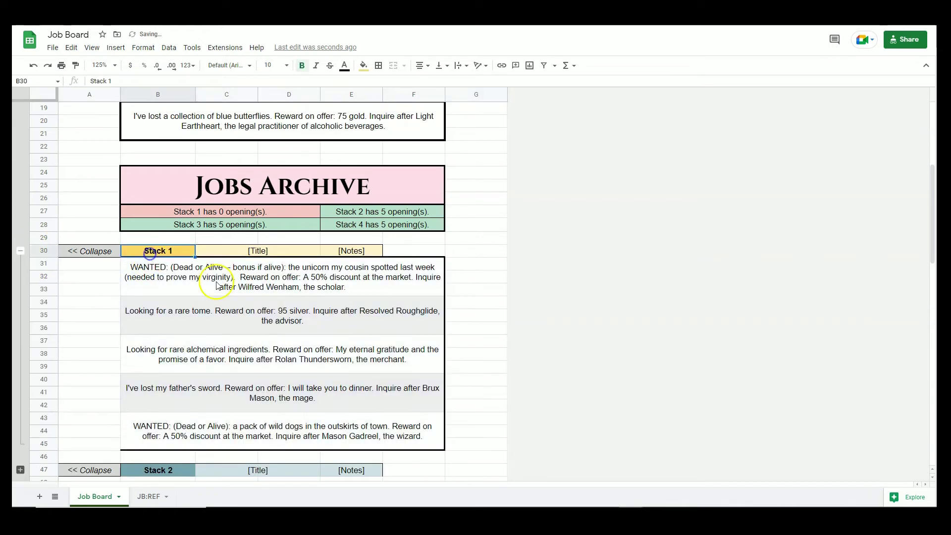
left_click_drag(353, 252, 185, 255)
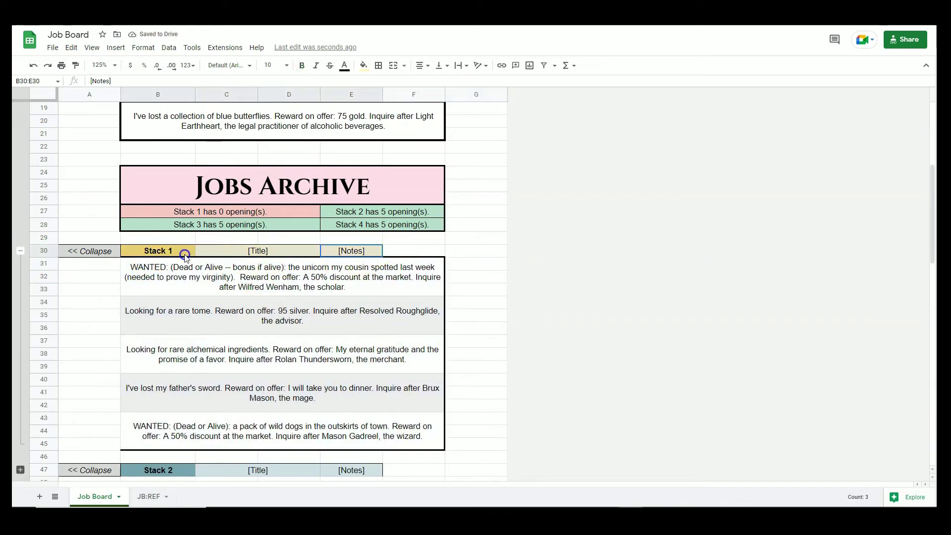
left_click(190, 279)
left_click(252, 250)
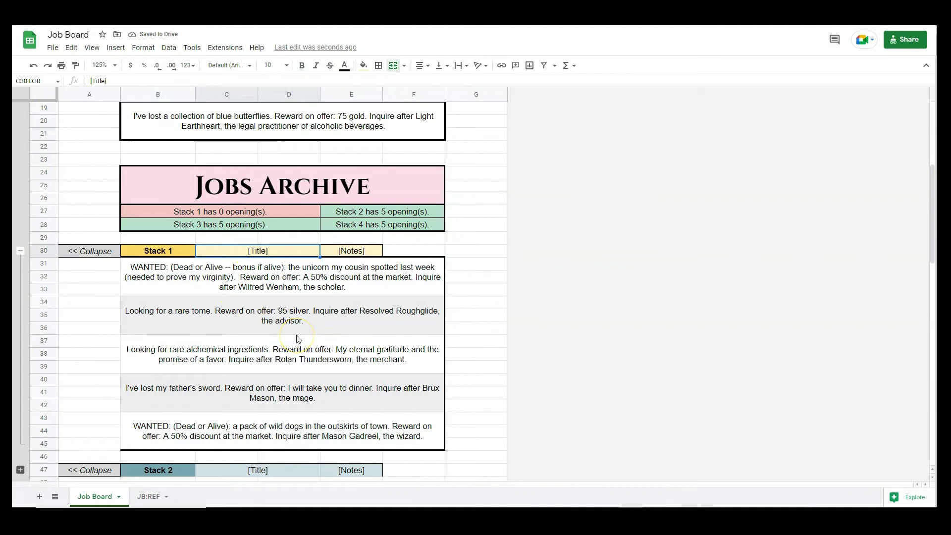
type("Job Board: ")
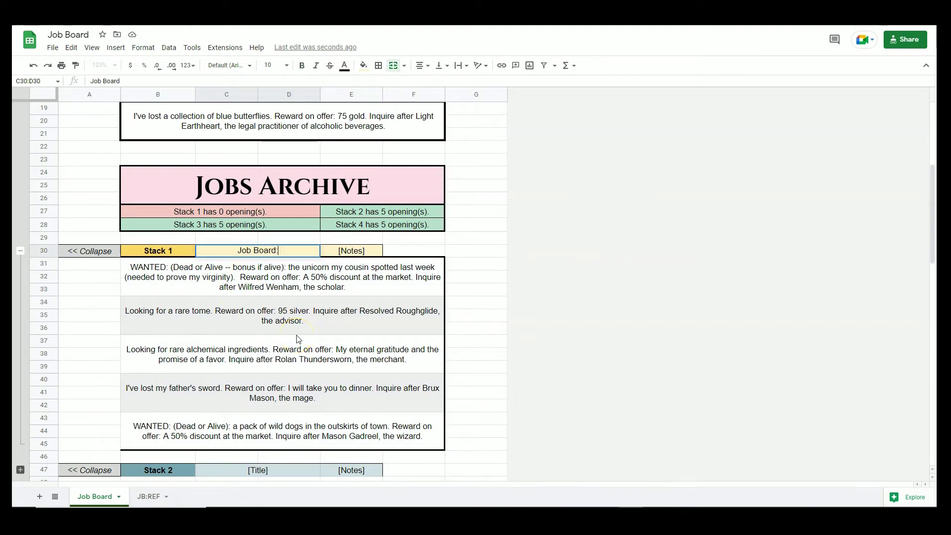
type("Tavern")
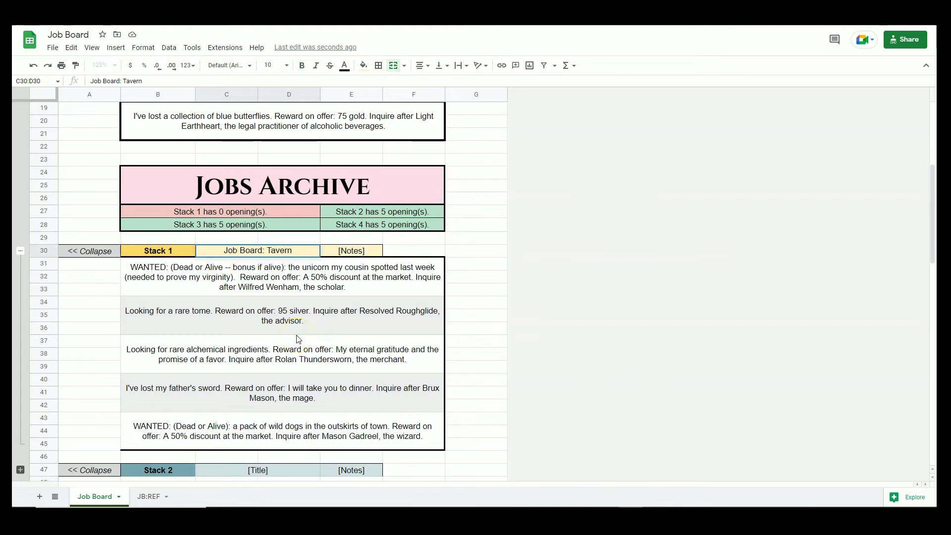
type(" Rat's Hat")
key("Tab")
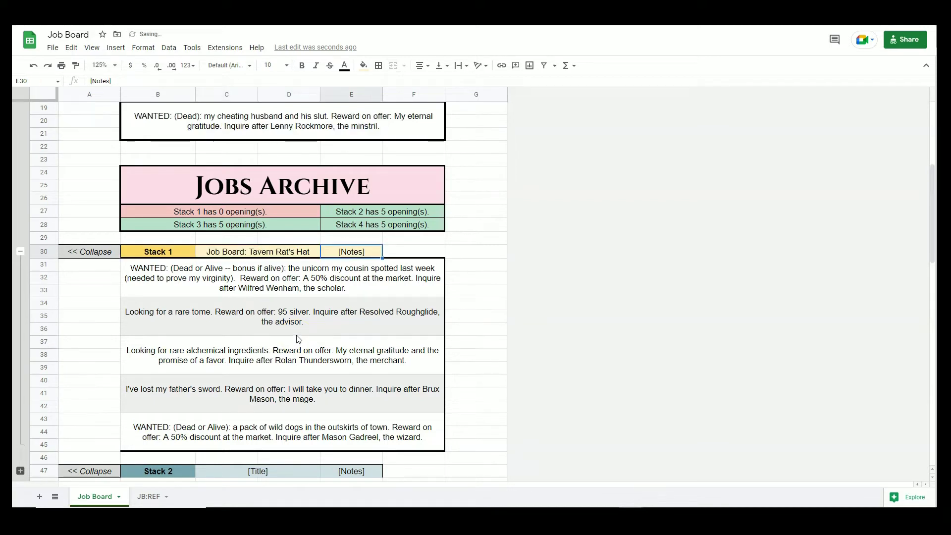
Fill the Notes cell of Stack 1 with a long line of random placeholder text.
left_click(287, 249)
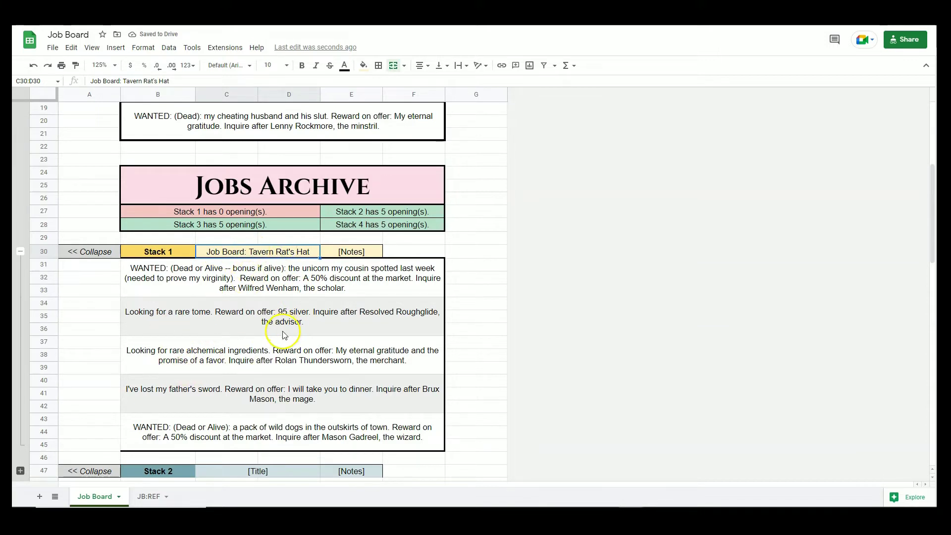
scroll(277, 422, "down", 2)
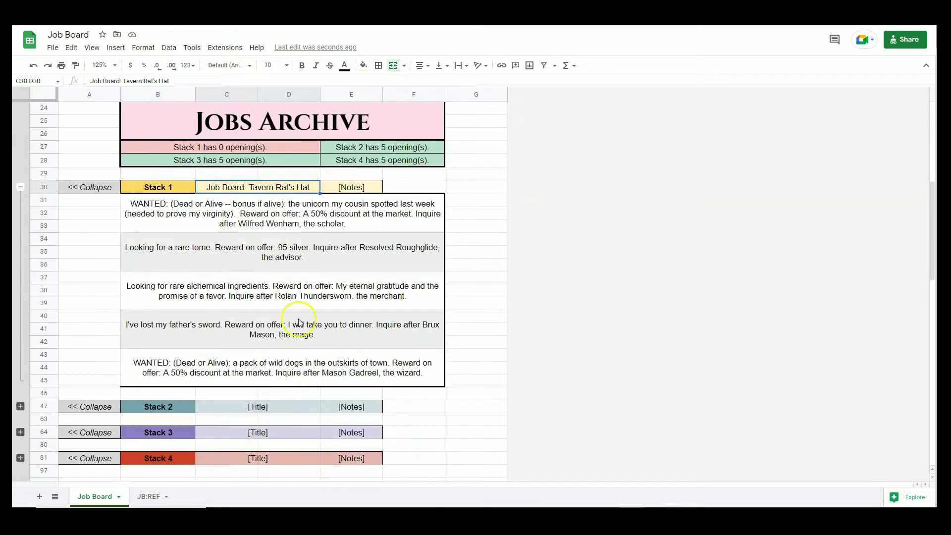
scroll(295, 307, "up", 1)
left_click(353, 214)
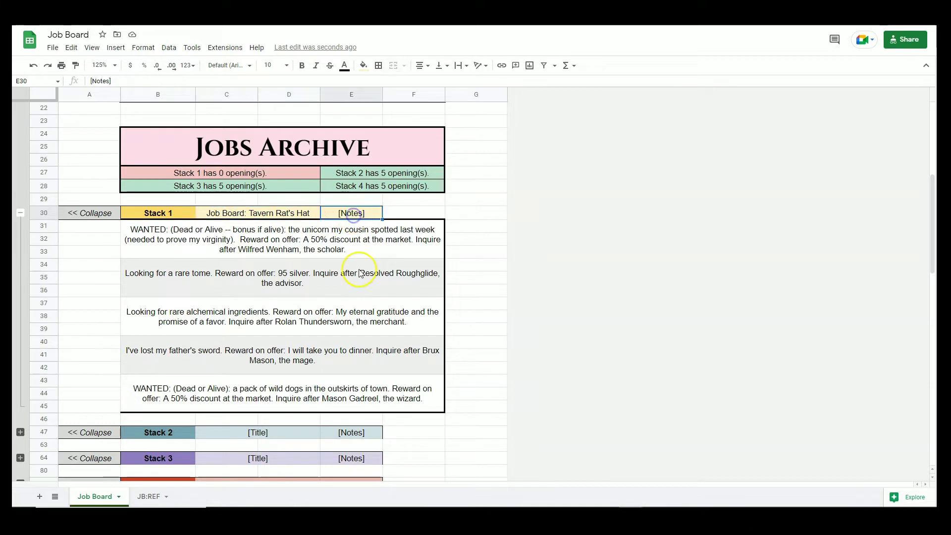
type("aldkfja ;sldkfj a;skldfj")
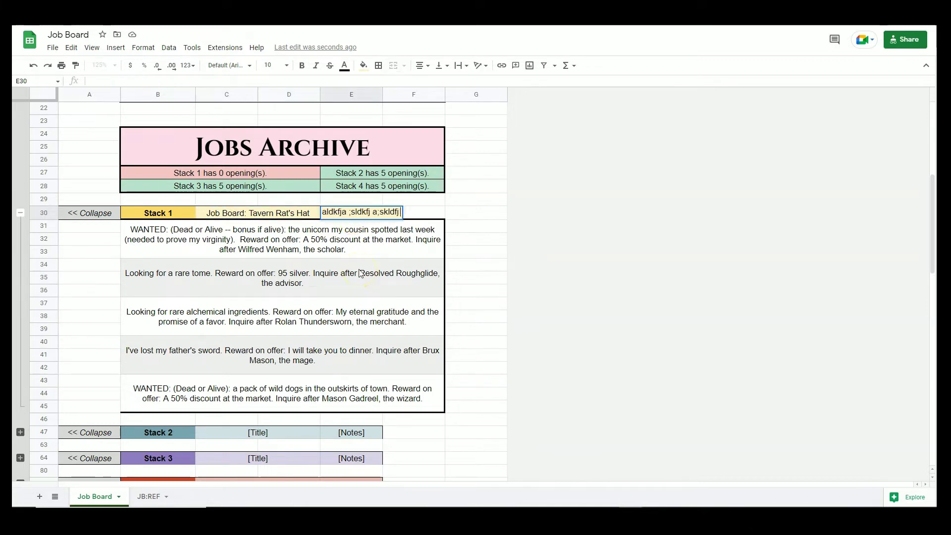
type(" a;slkdfj ;asdlkjf ;a0skldj f;askldjf ;lskajdf ;lksajdf ;lksajdf;lk j")
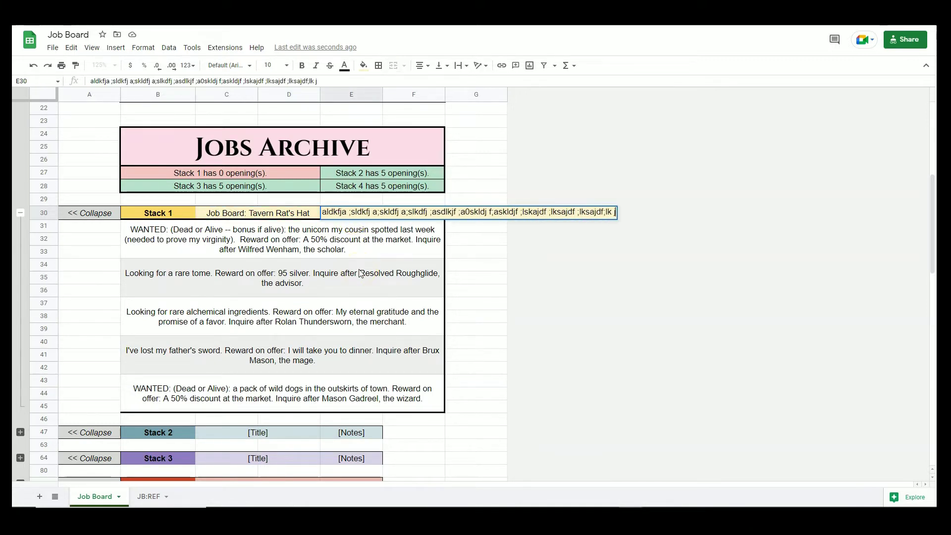
left_click(368, 219)
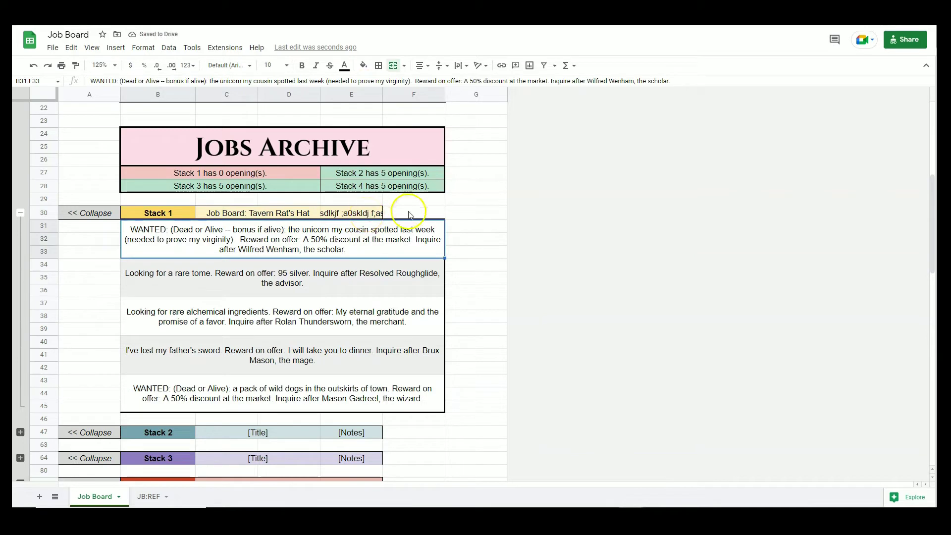
Enlarge the formula bar to read the full Stack 1 note and shrink it back.
left_click(367, 216)
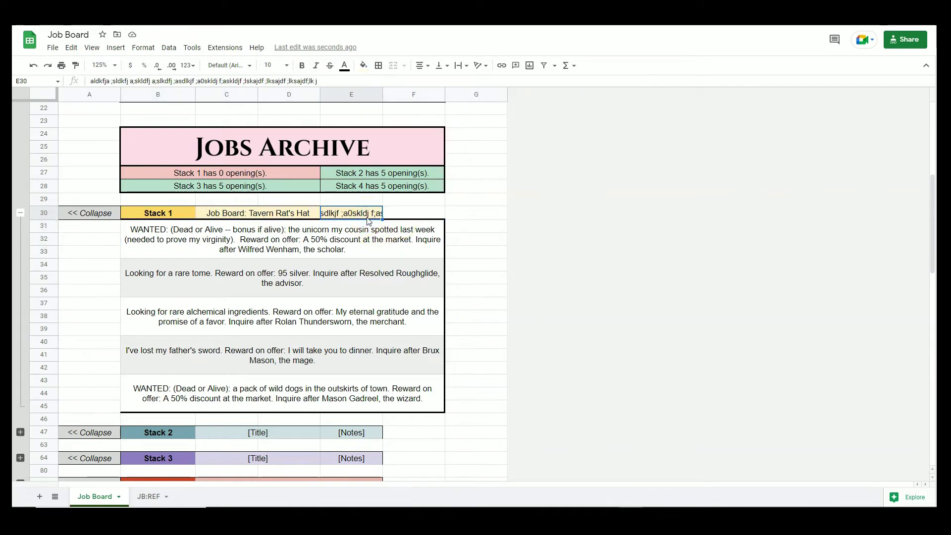
left_click(428, 210)
left_click_drag(344, 88, 346, 200)
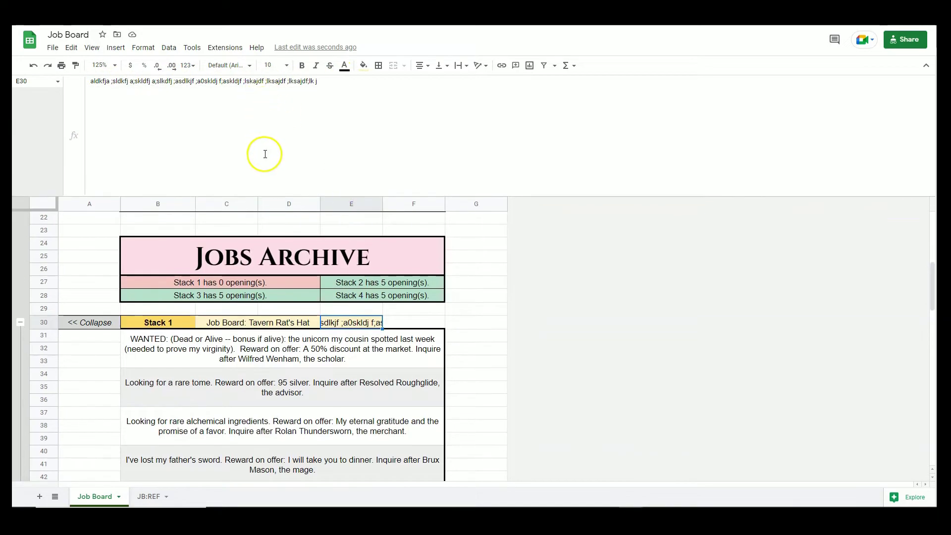
left_click_drag(312, 195, 318, 98)
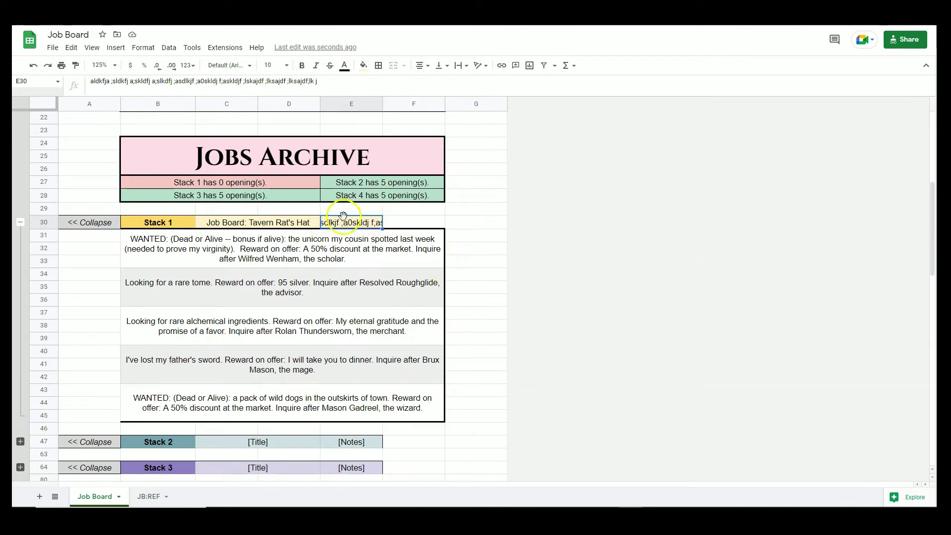
left_click(474, 222)
left_click(483, 289)
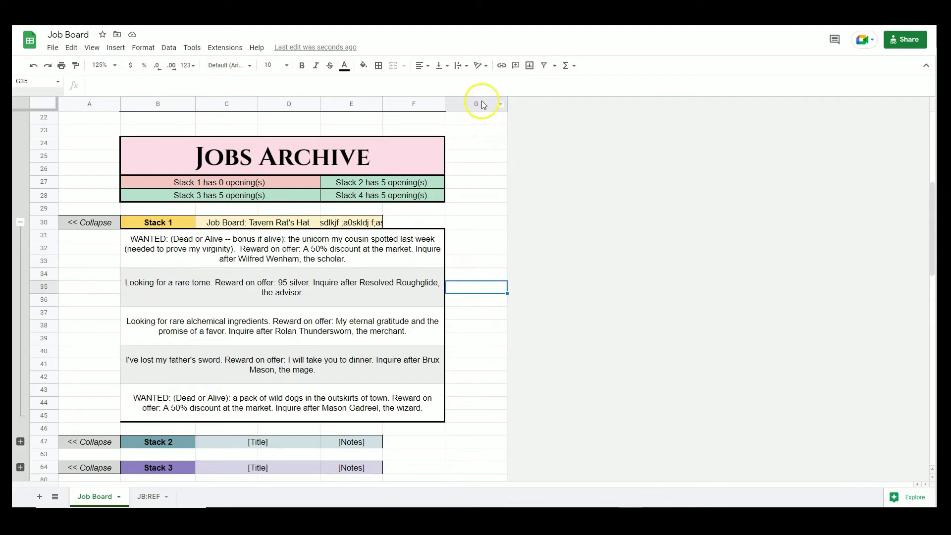
left_click(478, 352)
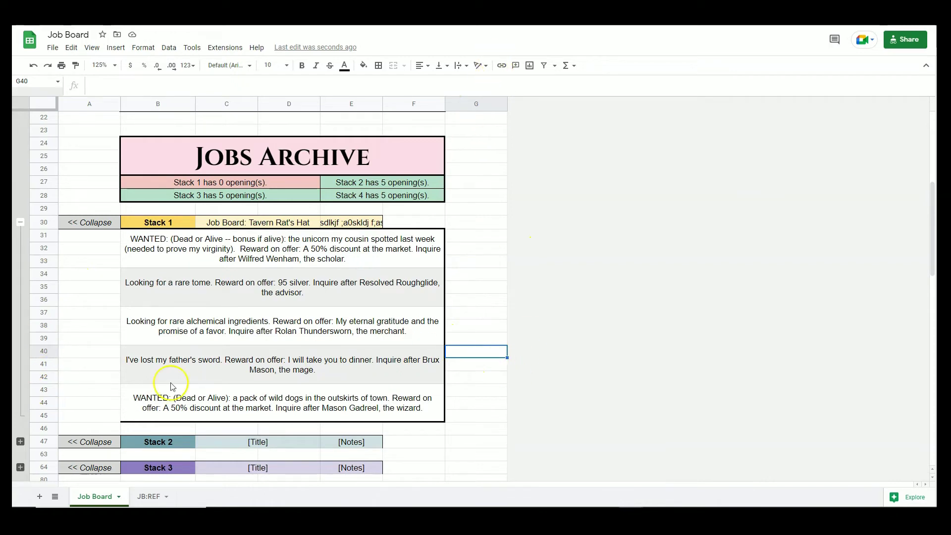
Toggle the Stack 1 row group repeatedly and check the last job posting on the board above the archive.
scroll(485, 339, "up", 1)
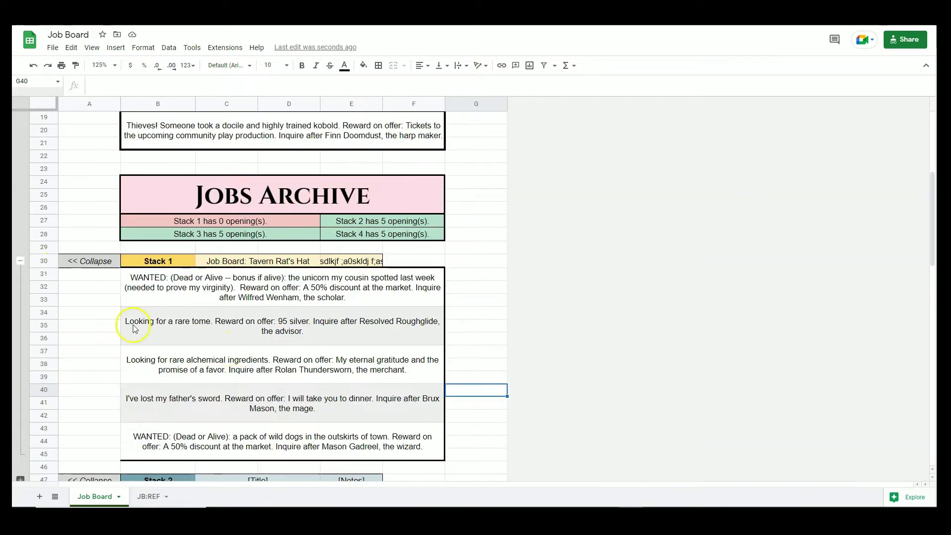
left_click(21, 261)
left_click(20, 261)
left_click(20, 261)
left_click(19, 262)
left_click(18, 262)
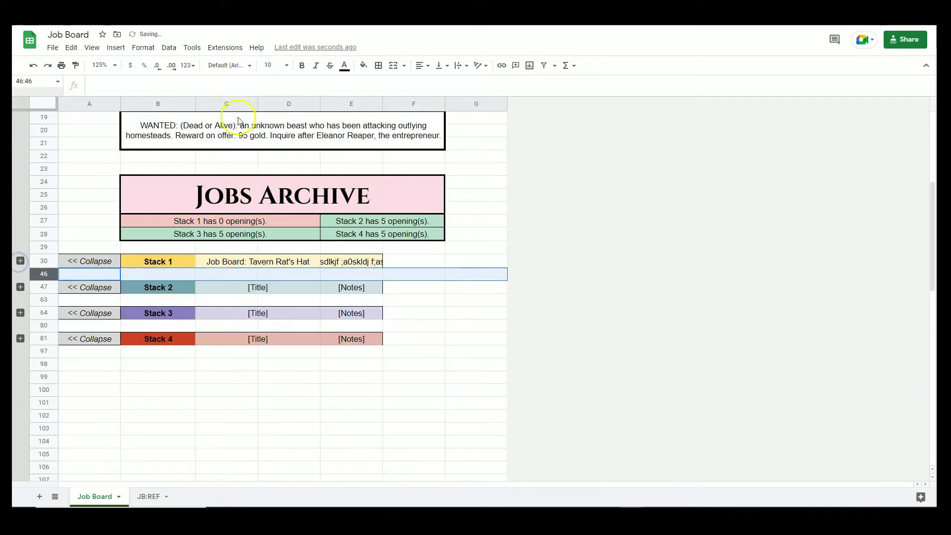
left_click(238, 135)
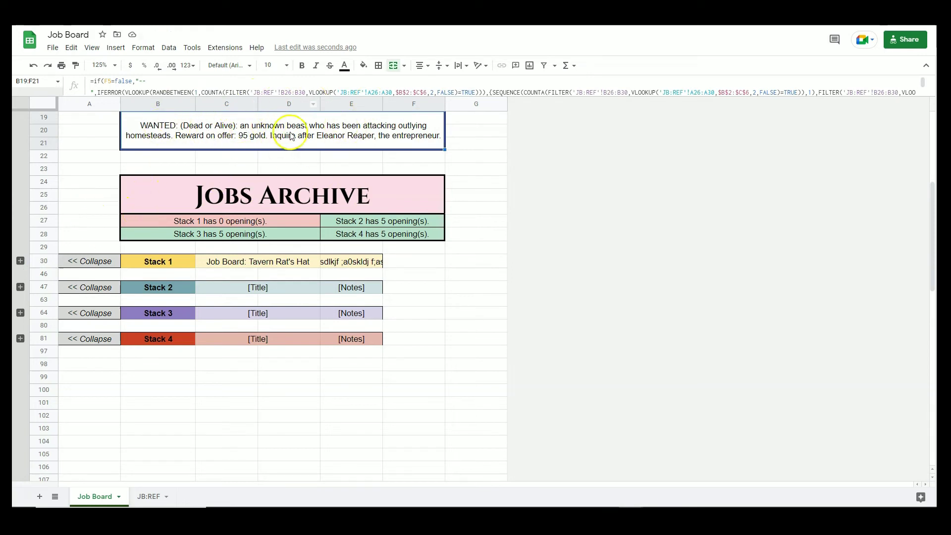
Expand Stack 1, review all the generated postings on the Job Board, and collapse Stack 1 again.
left_click(20, 261)
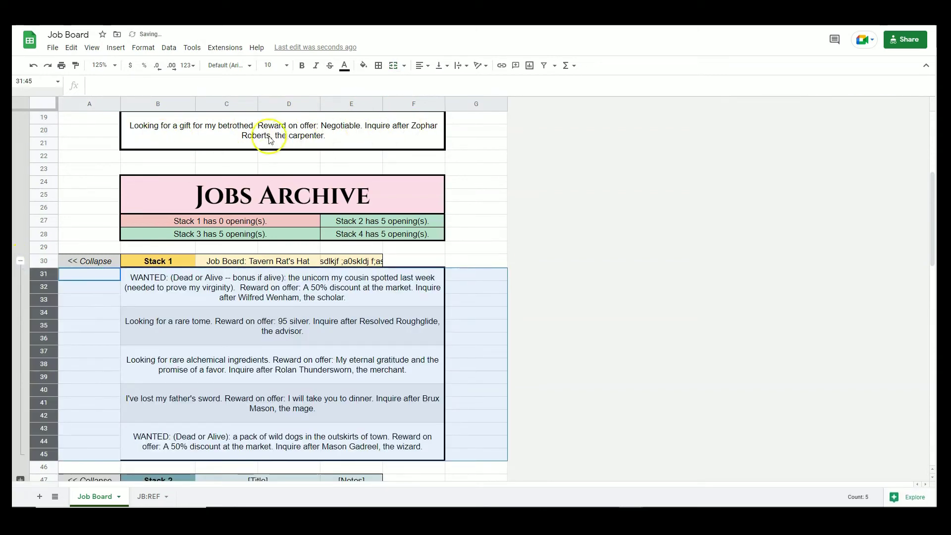
scroll(235, 310, "up", 4)
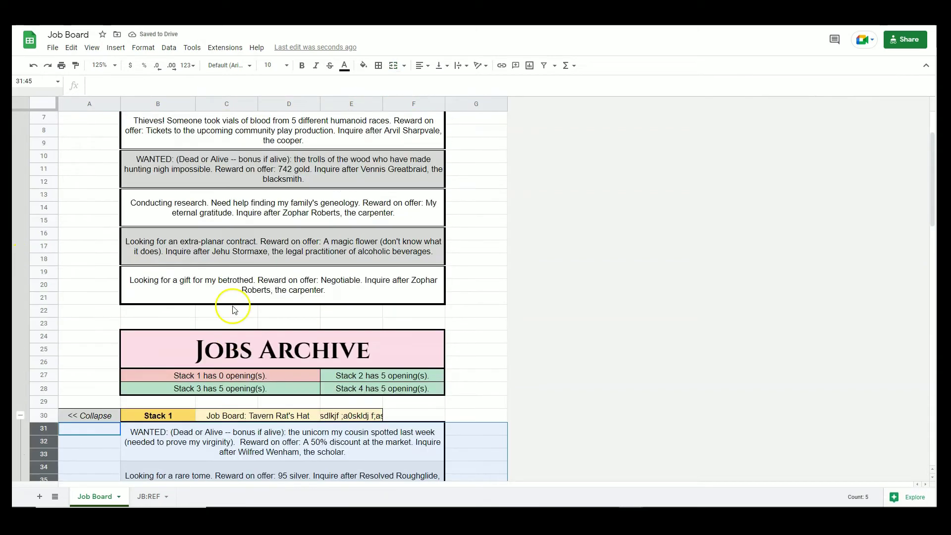
scroll(234, 309, "up", 2)
left_click_drag(392, 208, 379, 341)
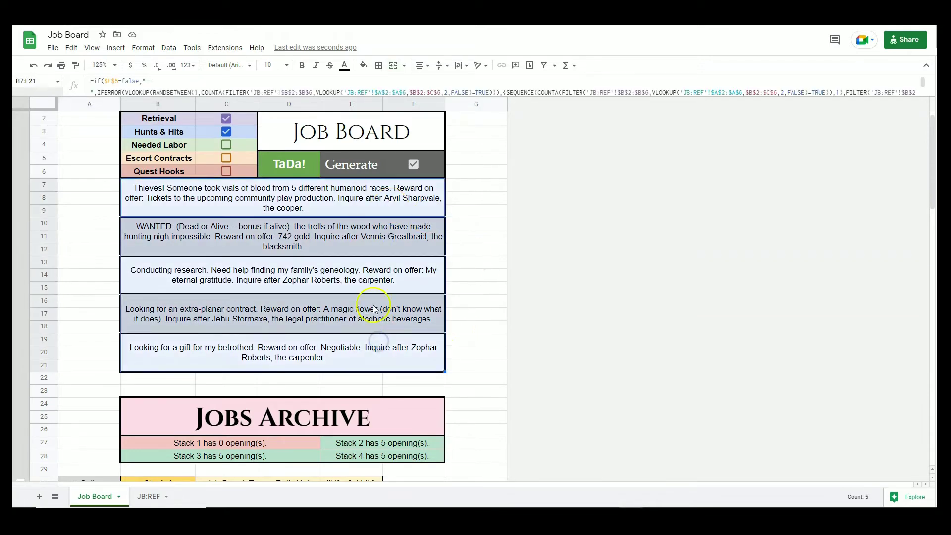
scroll(355, 278, "down", 5)
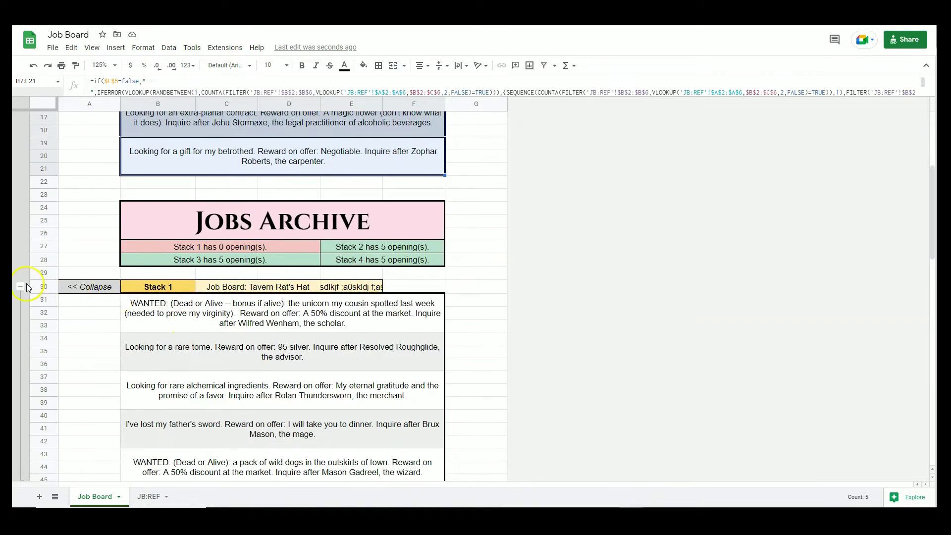
left_click(20, 288)
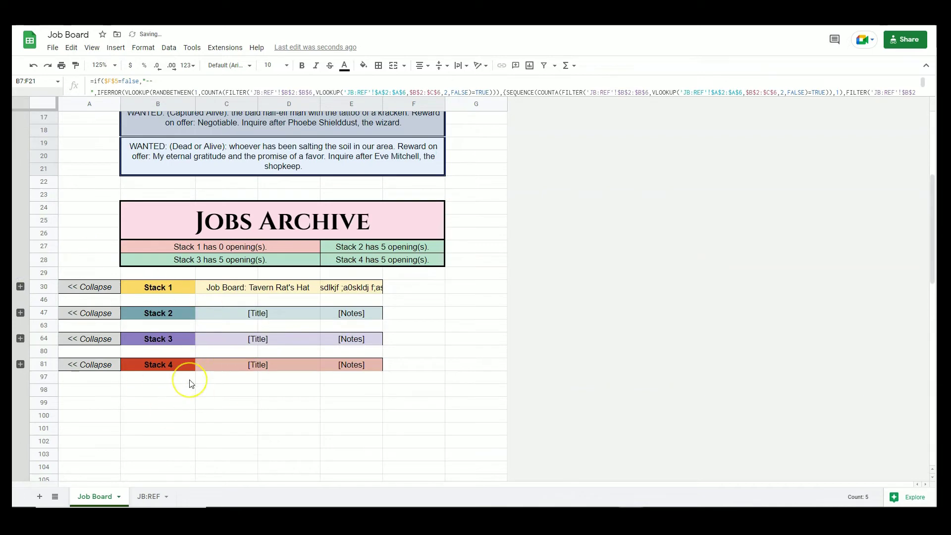
Undo the title and notes entered for Stack 1 and collapse its row group.
key("ctrl+z")
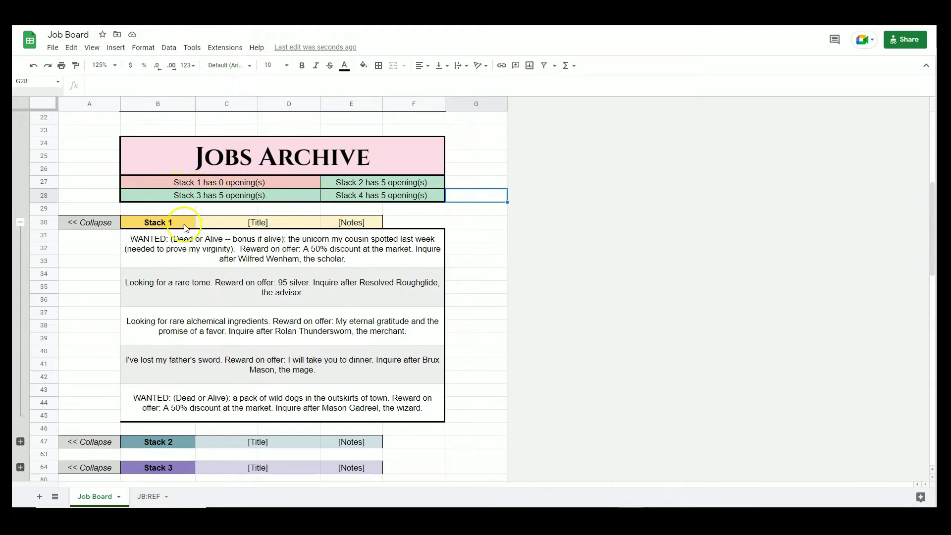
left_click(20, 222)
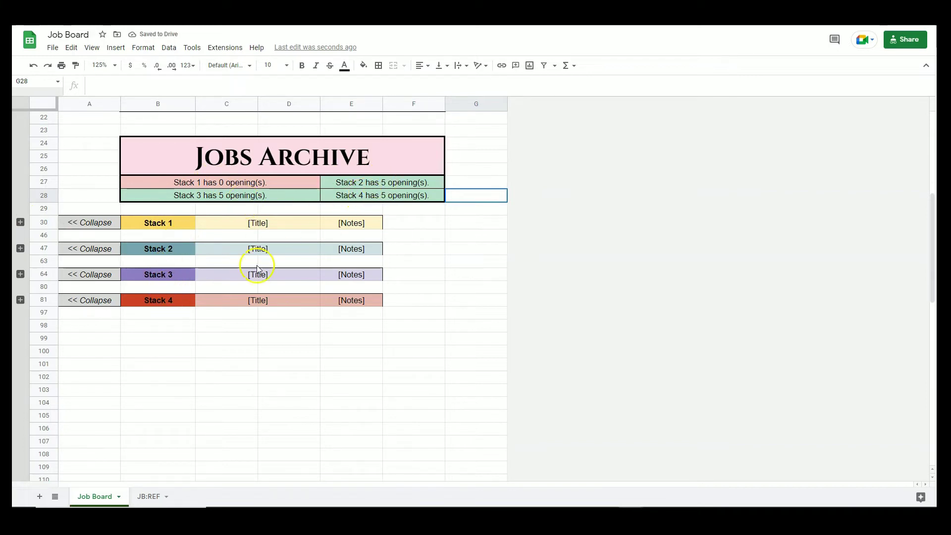
Expand Stack 2 to inspect its job slots and collapse it again.
left_click(20, 249)
left_click(144, 285)
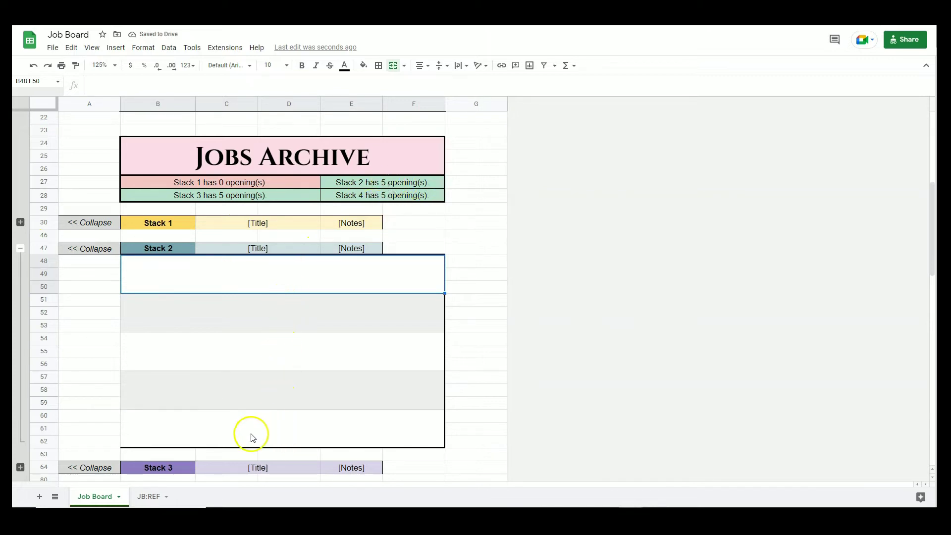
left_click(20, 248)
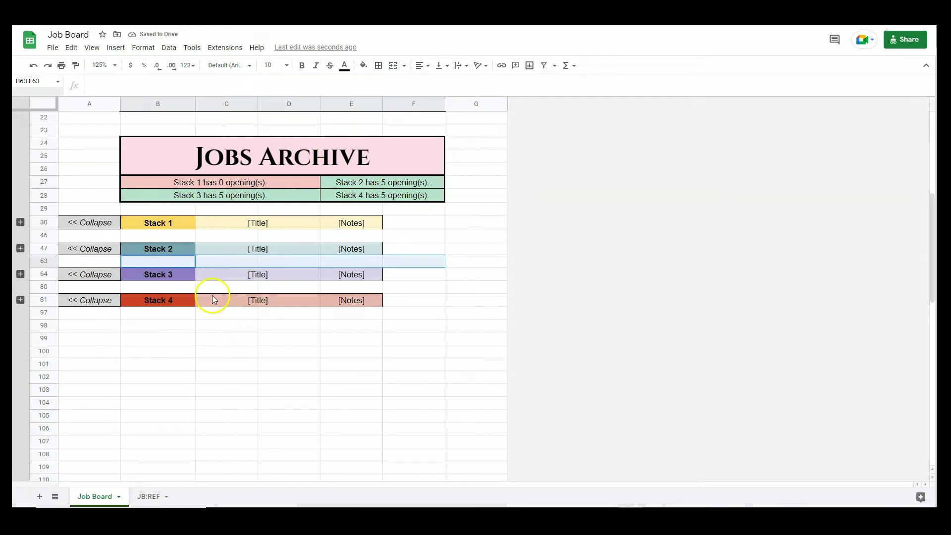
Expand Stack 1, delete all of its archived job postings, and check its openings count.
scroll(212, 295, "down", 2)
left_click(18, 309)
scroll(262, 361, "down", 2)
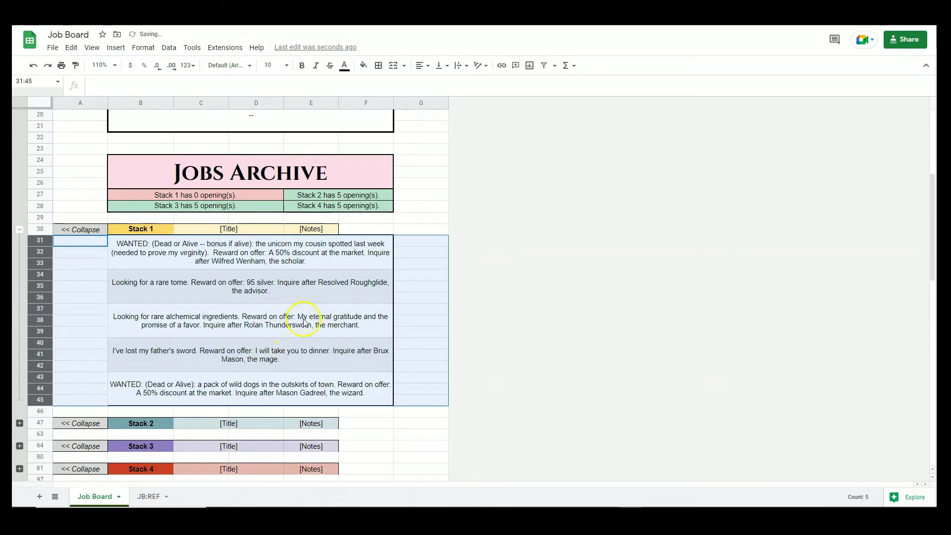
left_click(304, 319)
left_click_drag(190, 250, 194, 383)
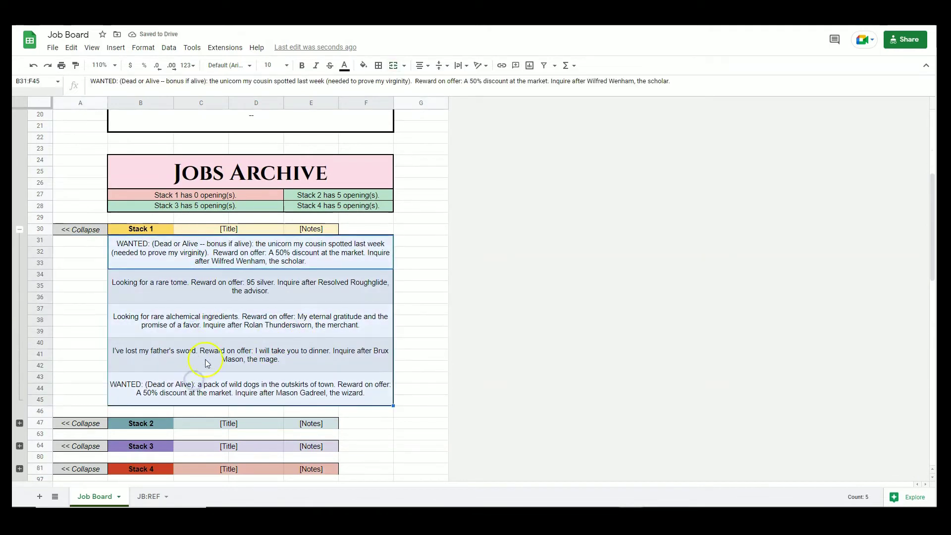
key("Delete")
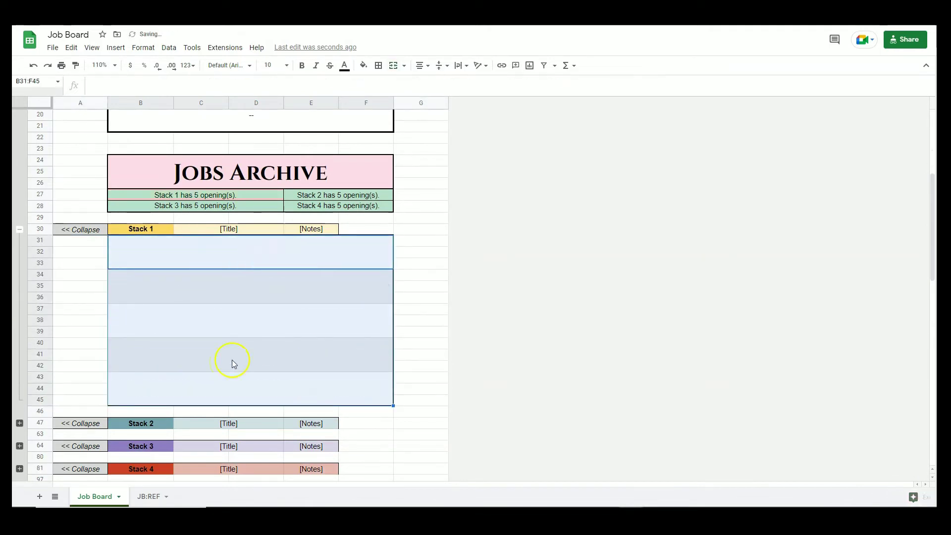
left_click(190, 195)
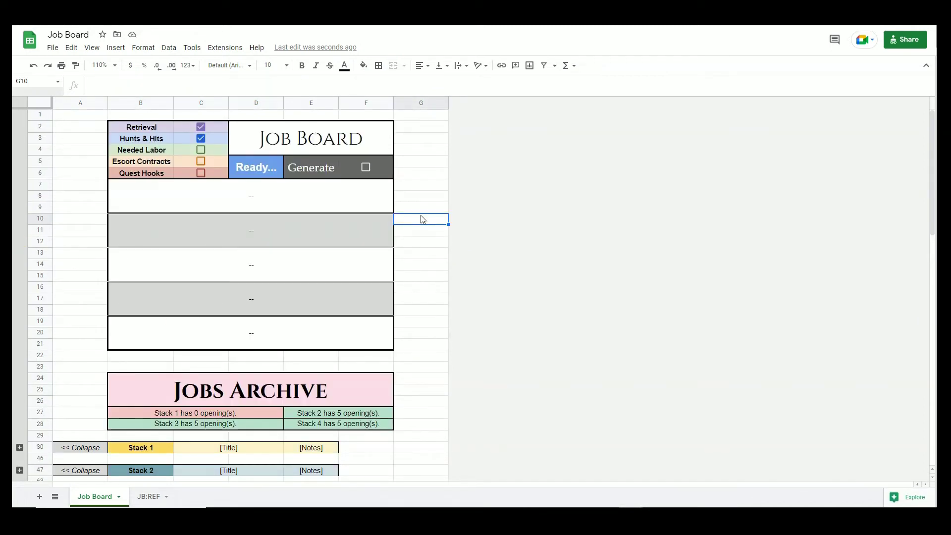
Open the JB:REF sheet to view the reference tables behind the job generator.
left_click(408, 213)
left_click(435, 302)
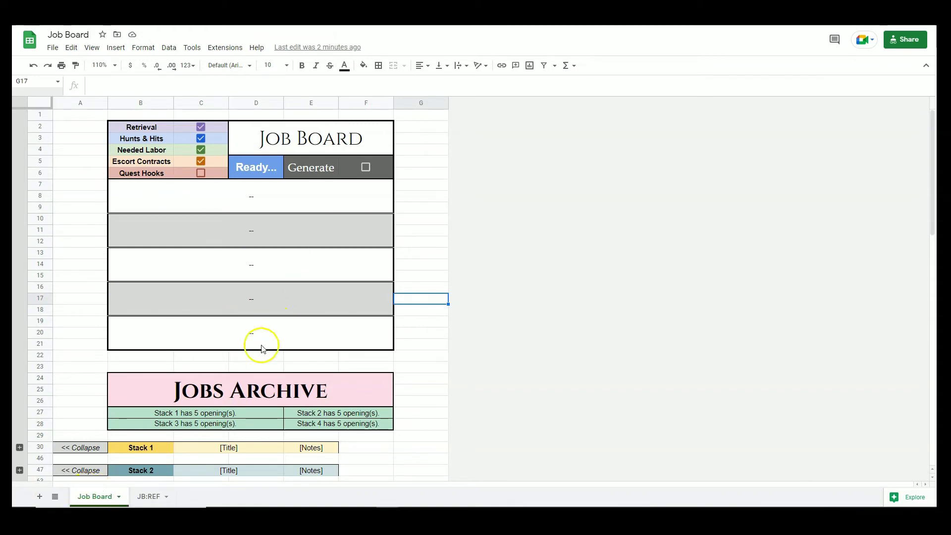
left_click(157, 498)
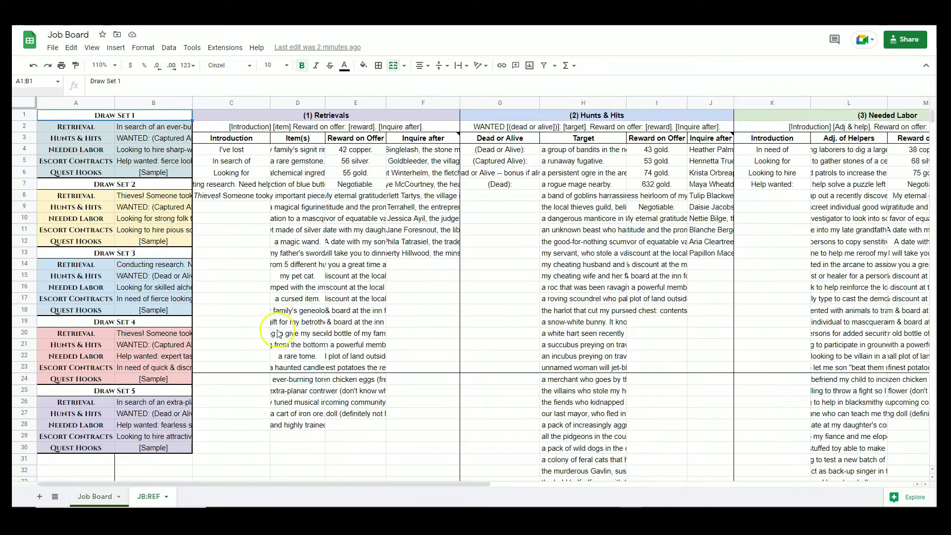
Set the JB:REF sheet's zoom to 100% and look across all of its reference tables.
left_click(100, 66)
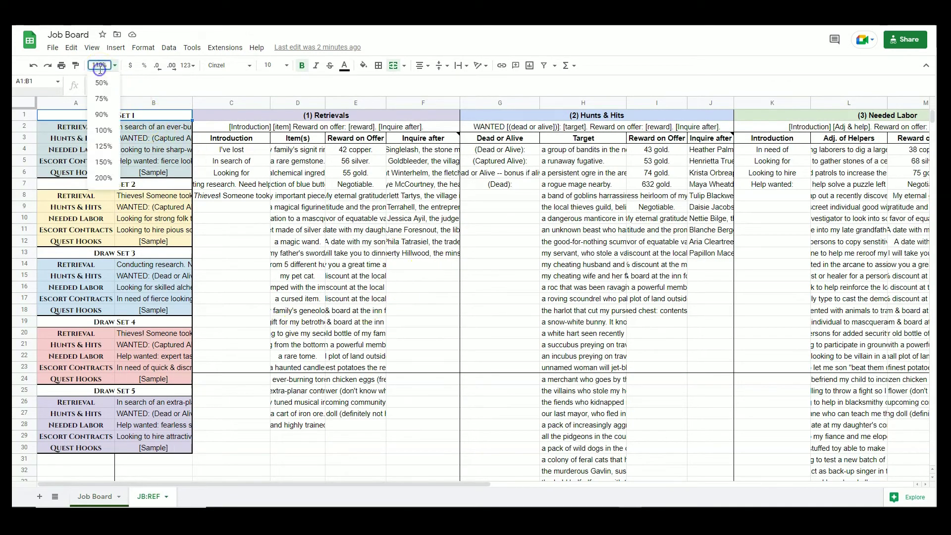
type("100")
key("Return")
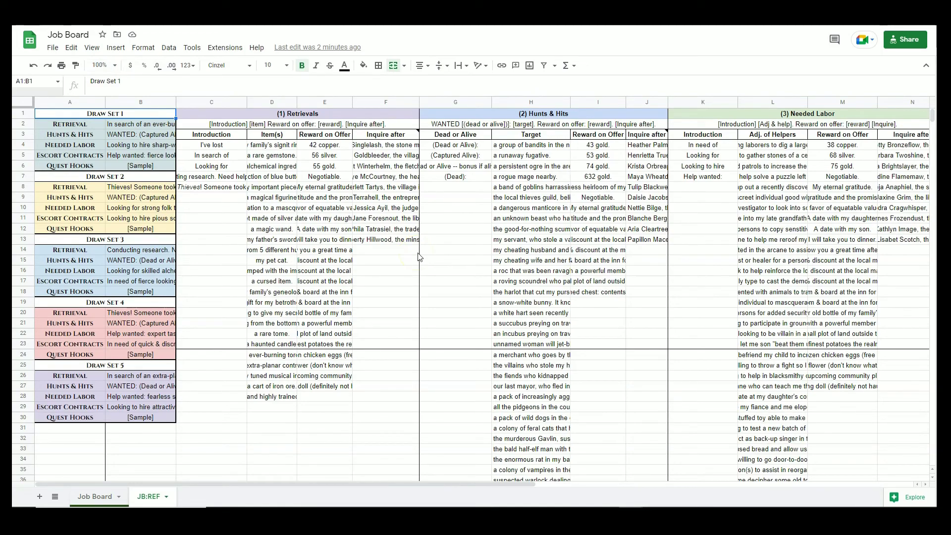
scroll(419, 257, "right", 10)
scroll(419, 257, "left", 10)
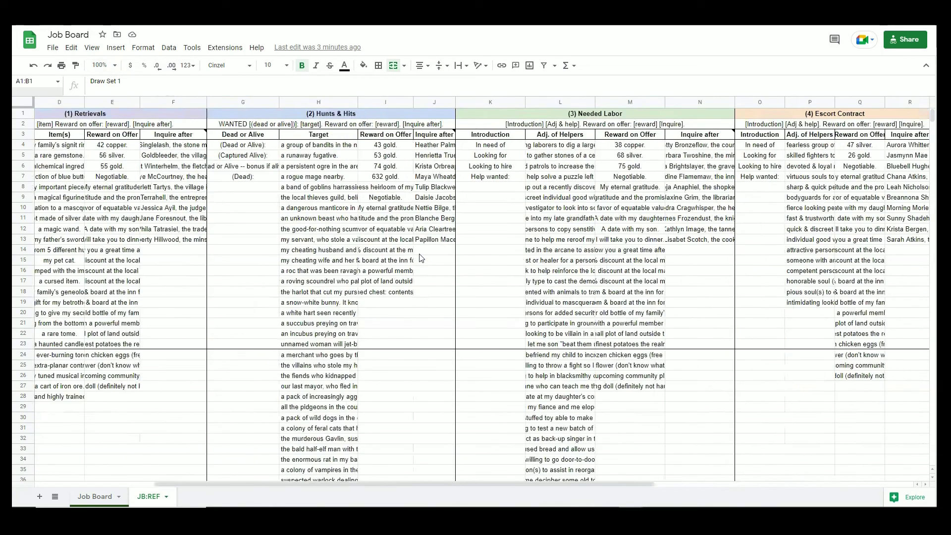
scroll(420, 258, "right", 11)
scroll(421, 257, "left", 11)
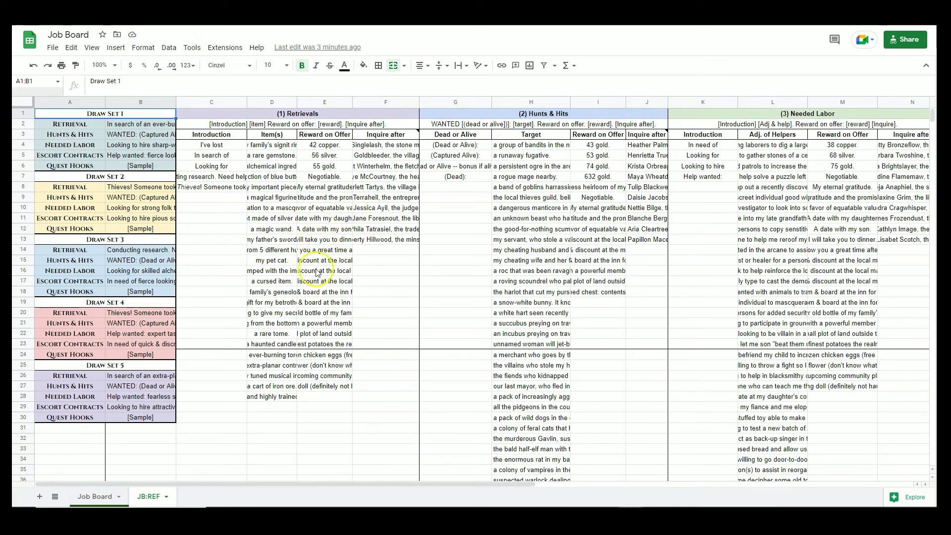
Compare the Job Board's category list with the JB:REF table headings, from Retrievals and Hunts & Hits through Quest Hooks.
key("ctrl+shift+Page_Up")
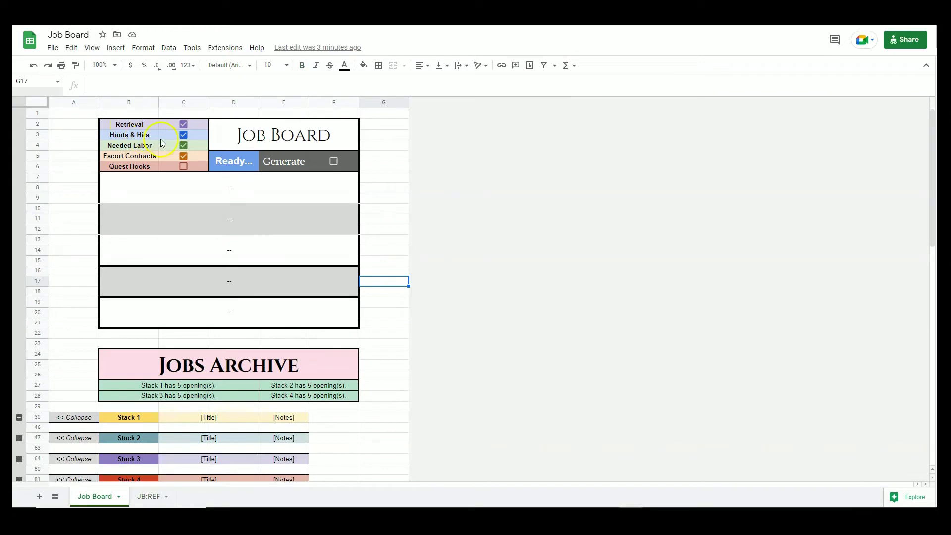
key("ctrl+shift+Page_Down")
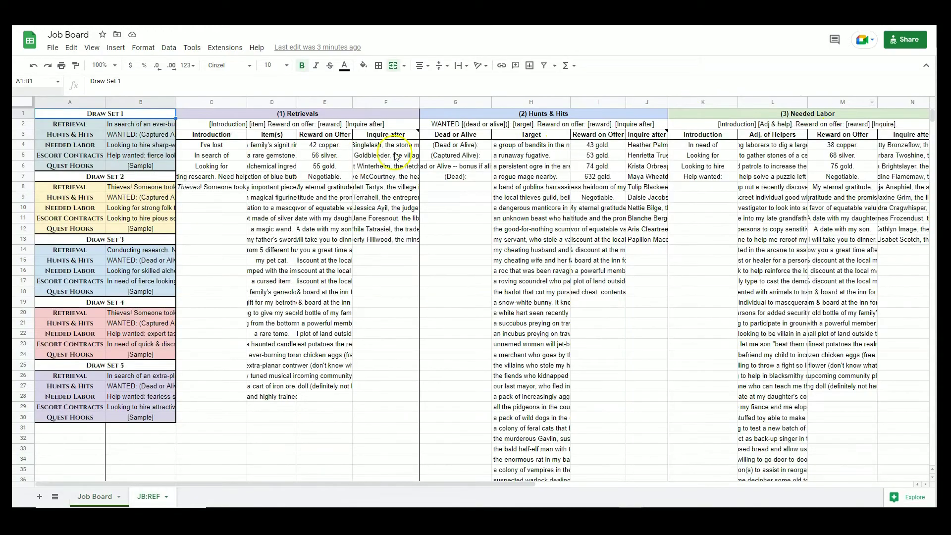
left_click(271, 112)
left_click(496, 114)
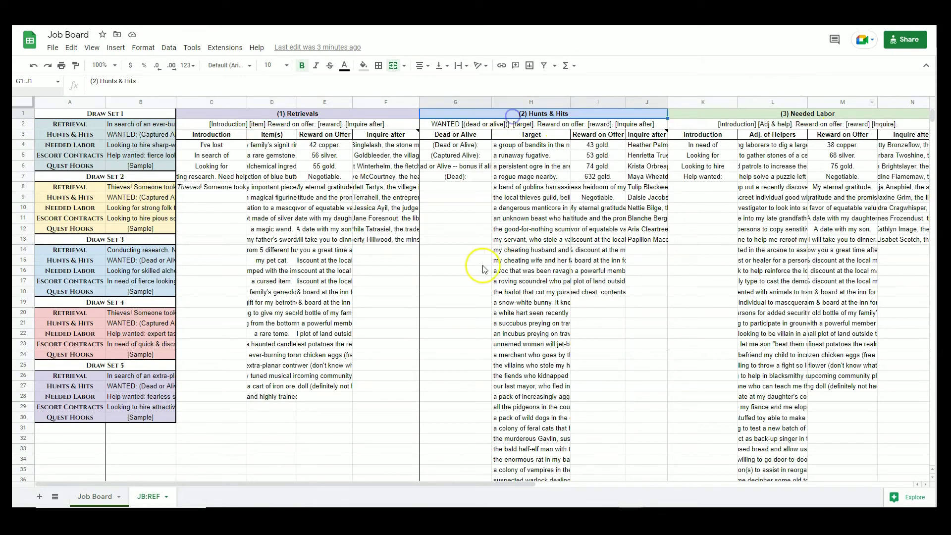
scroll(486, 266, "right", 5)
left_click(532, 117)
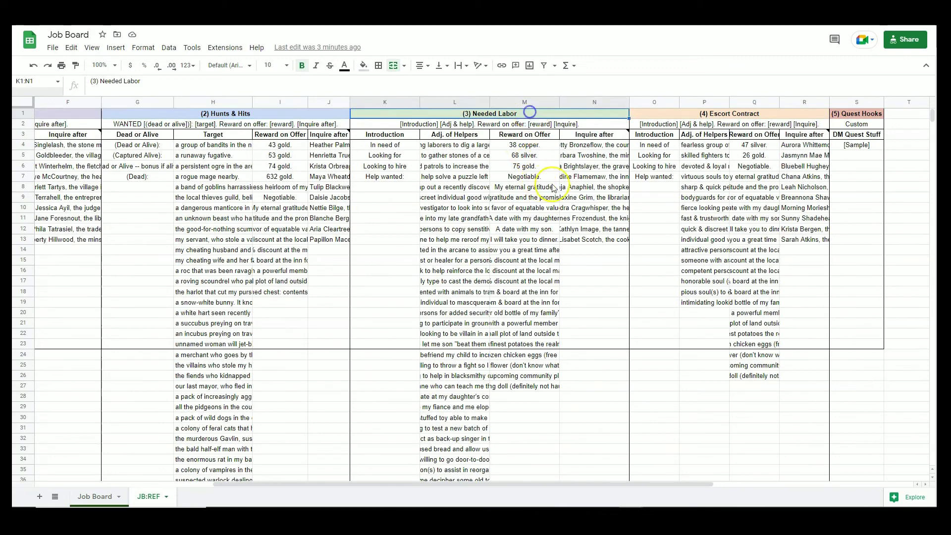
left_click(724, 117)
left_click(859, 113)
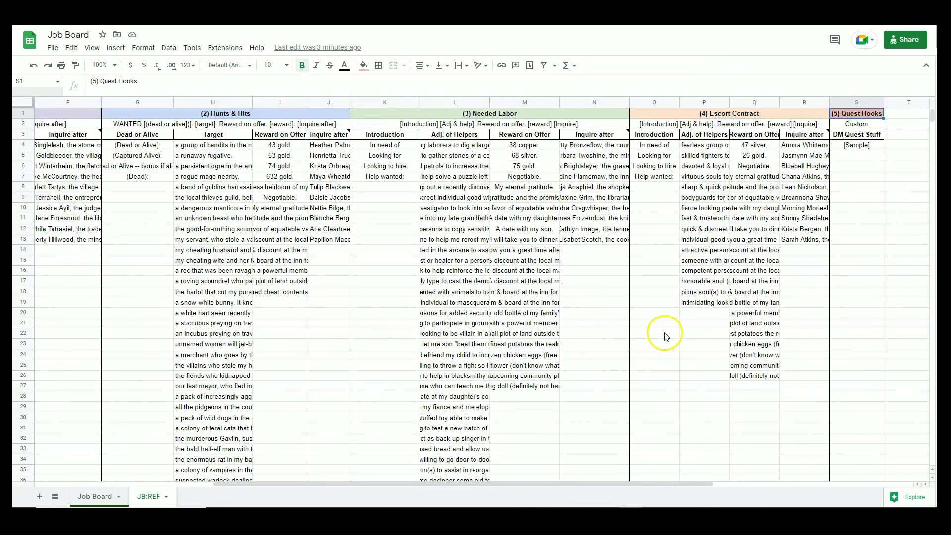
scroll(664, 335, "left", 5)
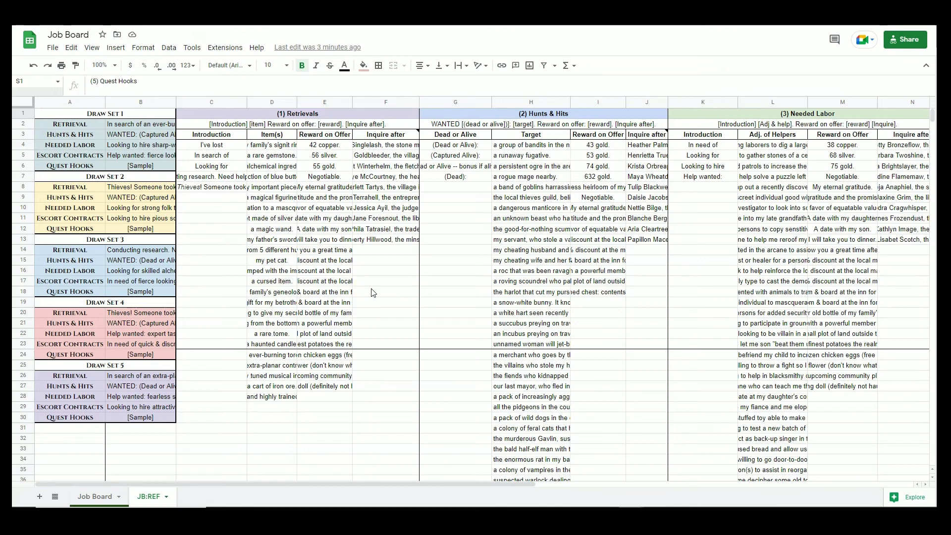
Examine the Retrievals sentence template and the column headings that supply its parts.
left_click(307, 119)
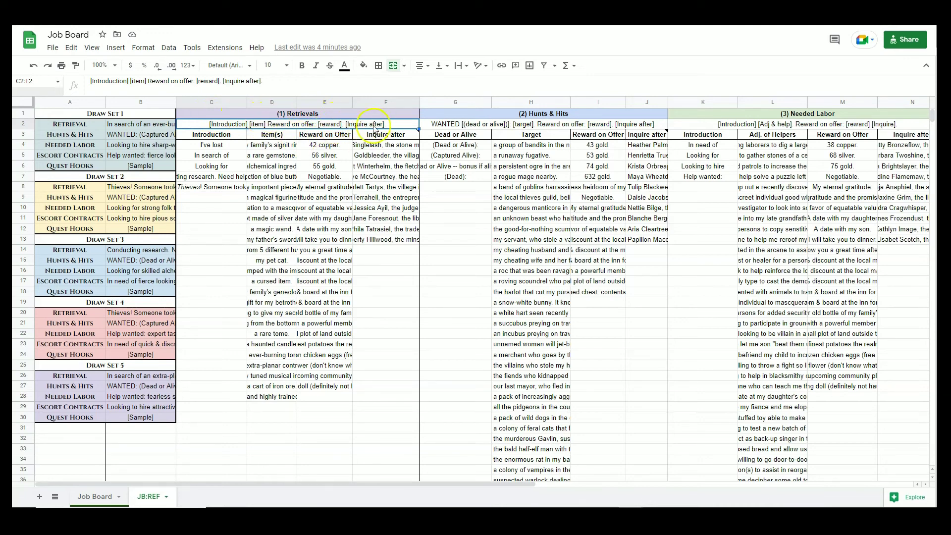
left_click(239, 138)
left_click(317, 138)
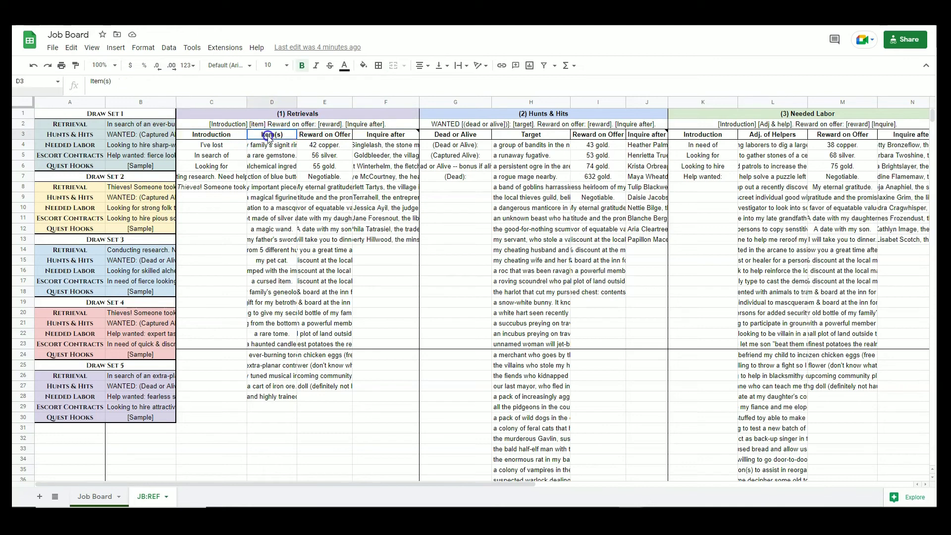
left_click(370, 137)
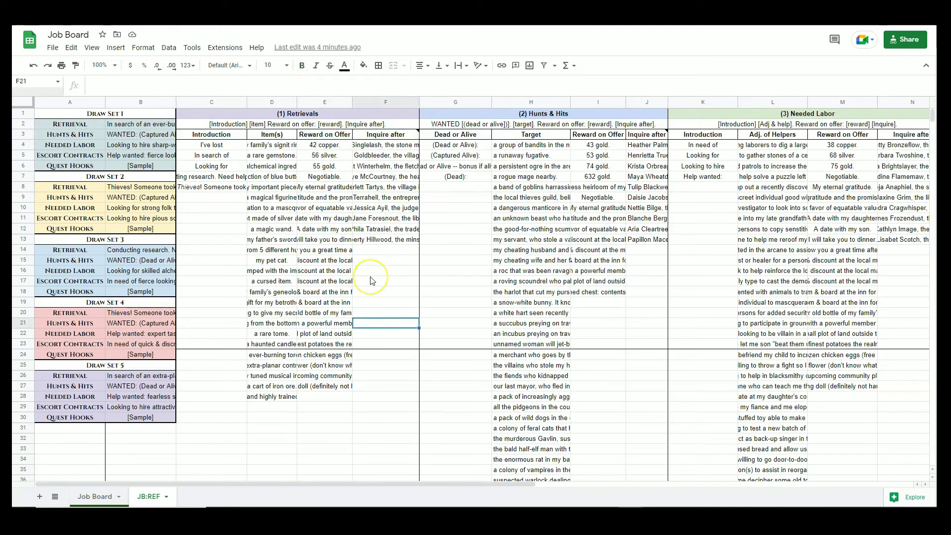
Inspect each phrase in the Retrievals Introduction column, from "I've lost" to "Thieves! Someone took".
left_click(211, 260)
left_click_drag(228, 144, 221, 450)
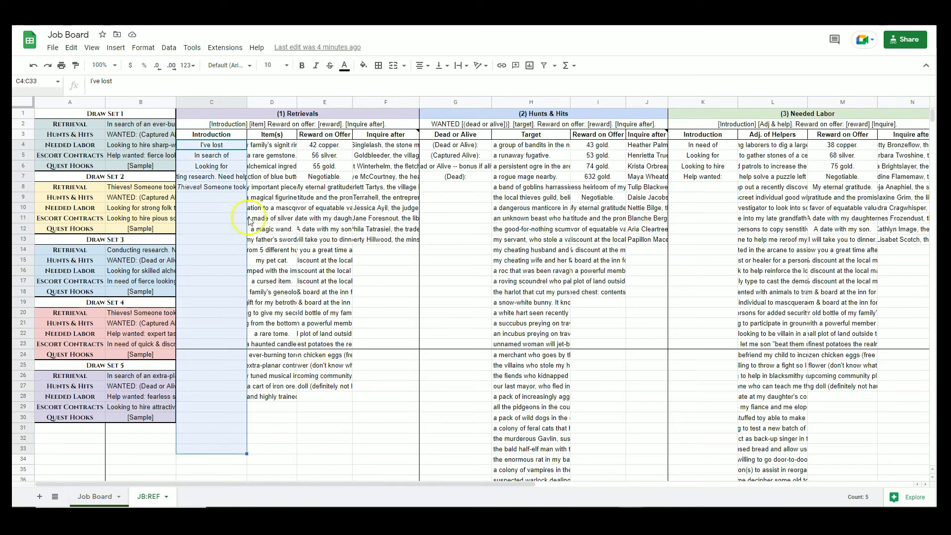
left_click(253, 198)
left_click(226, 147)
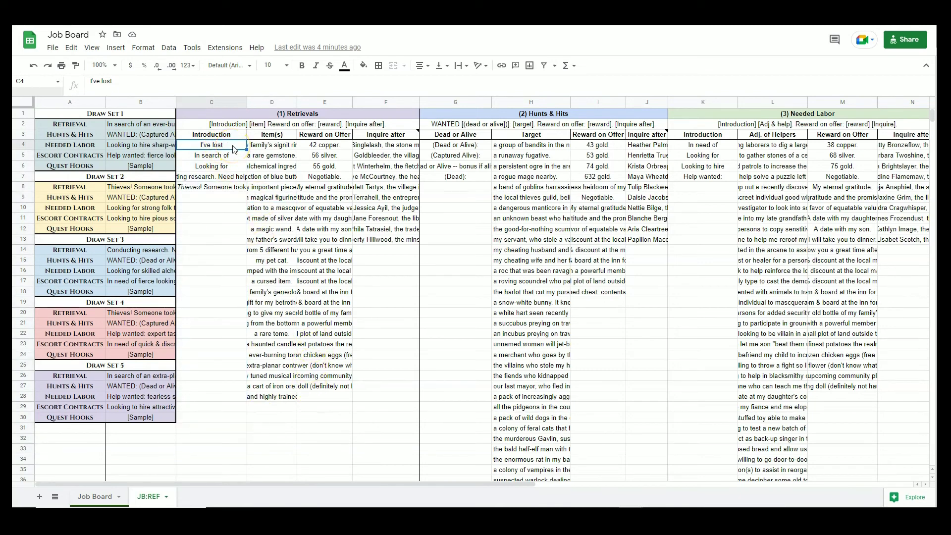
left_click(233, 156)
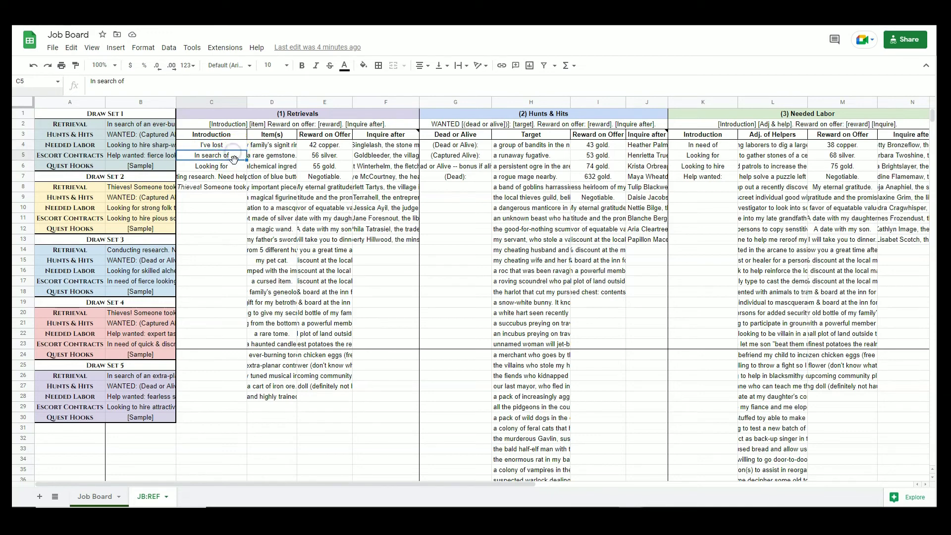
left_click(236, 167)
left_click(227, 176)
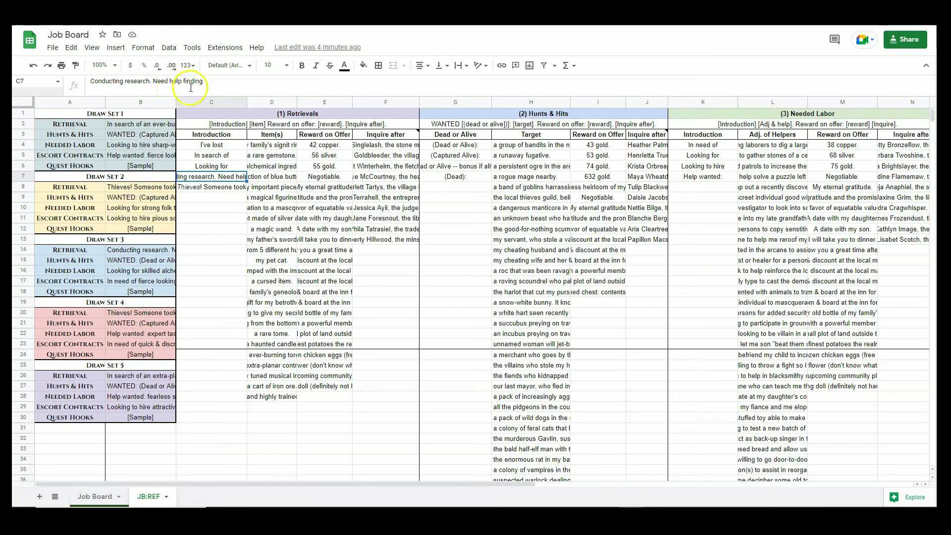
left_click(216, 187)
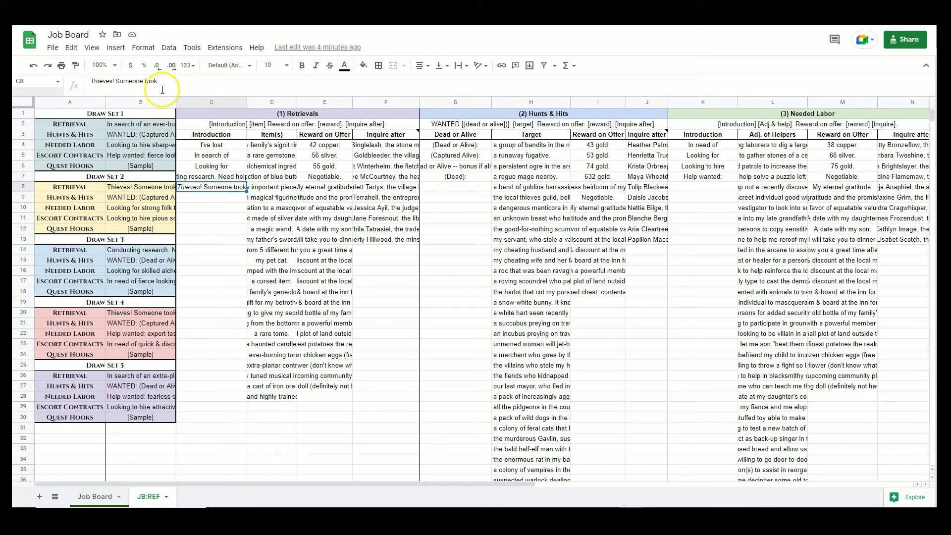
left_click_drag(212, 145, 216, 188)
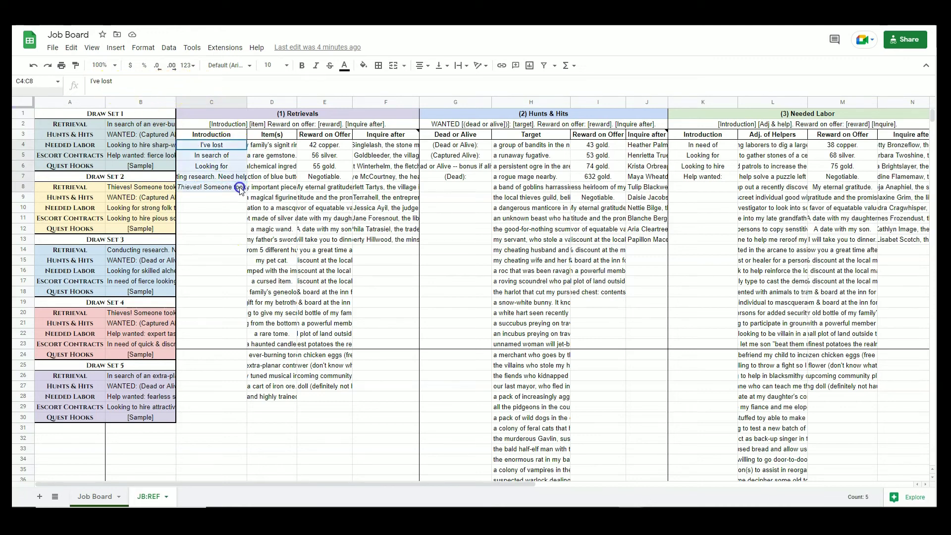
Add "SAMPLE SAMPLE" as a new Retrievals introduction in cell C9.
left_click(215, 198)
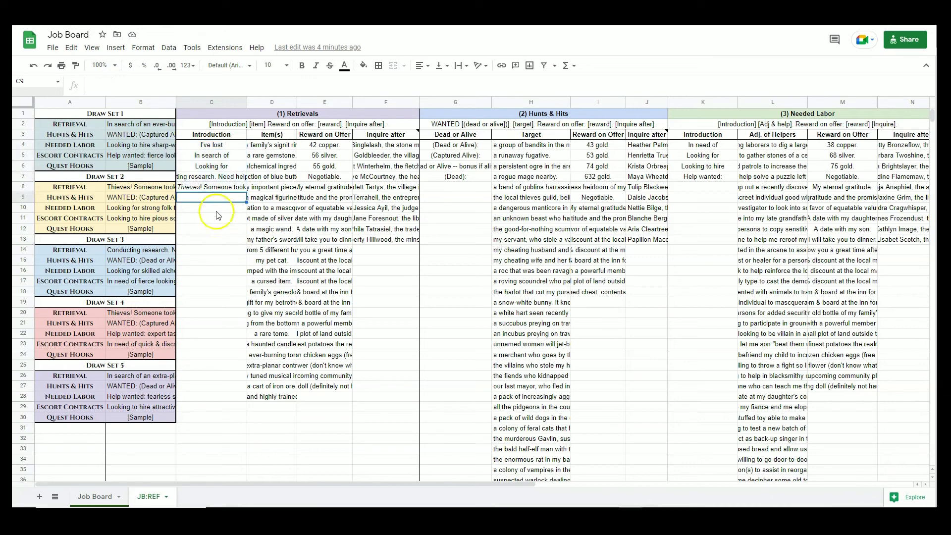
type("SAMPLE ")
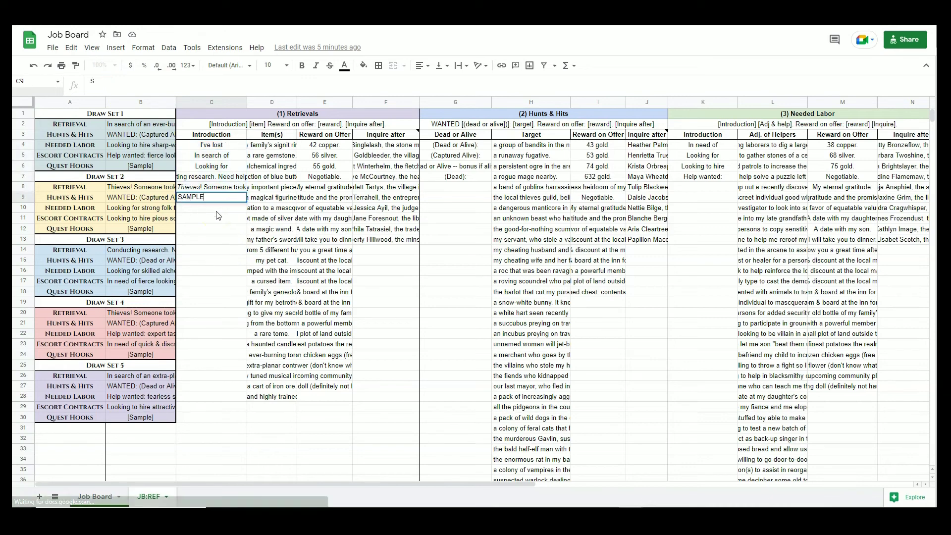
type("SAMPLE")
key("Return")
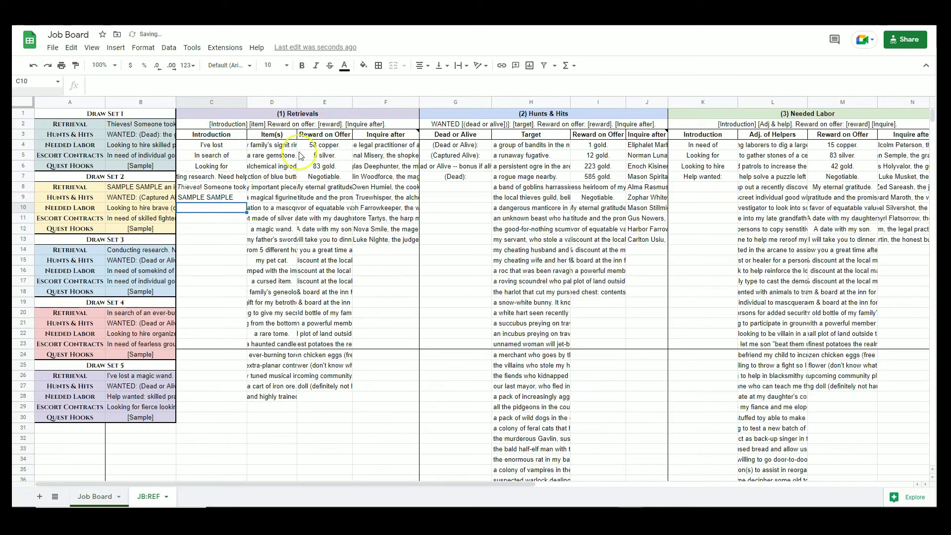
left_click(221, 197)
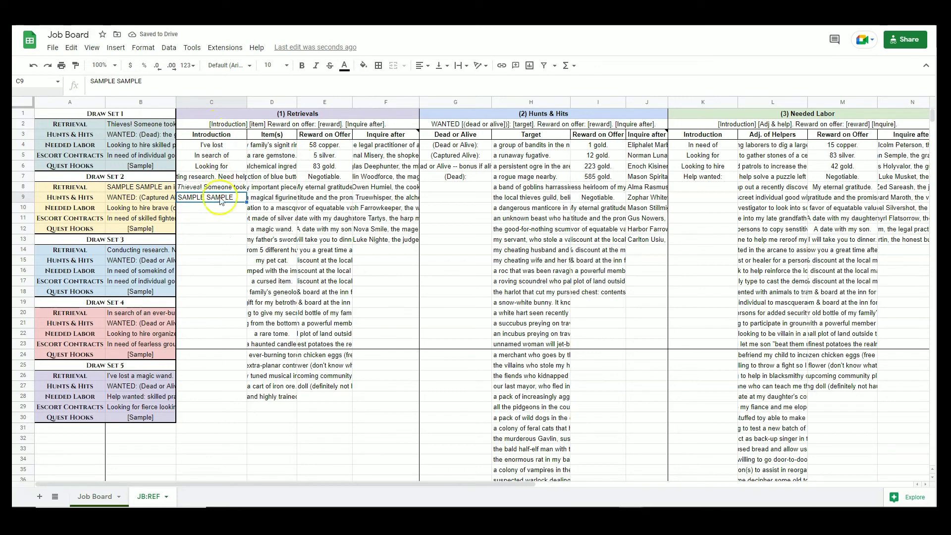
Generate Retrieval-only postings on the Job Board and compare them with the introductions on JB:REF.
key("ctrl+shift+Page_Up")
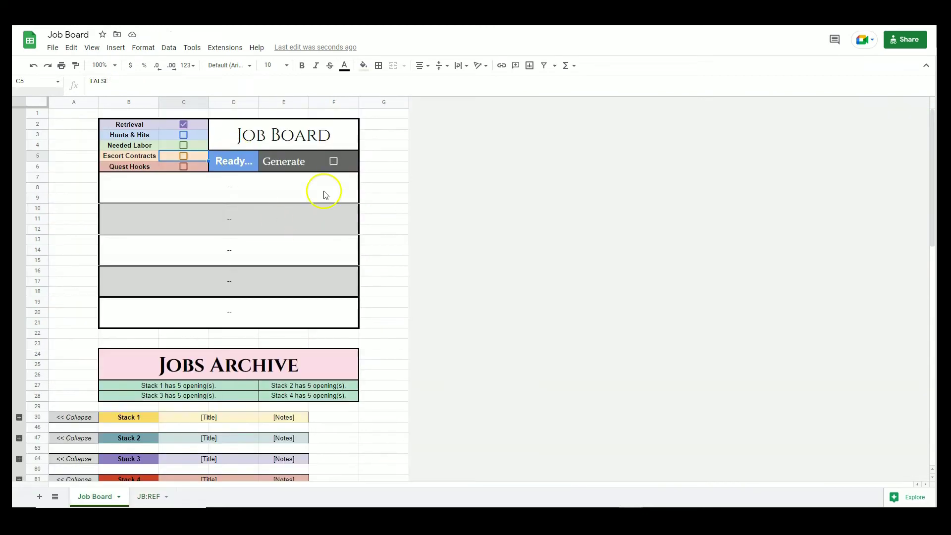
left_click(333, 161)
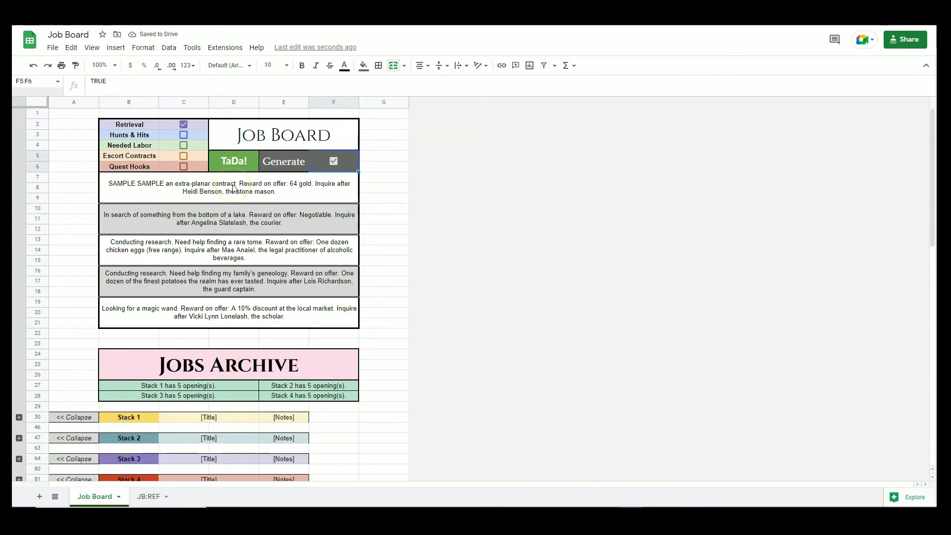
key("ctrl+shift+Page_Down")
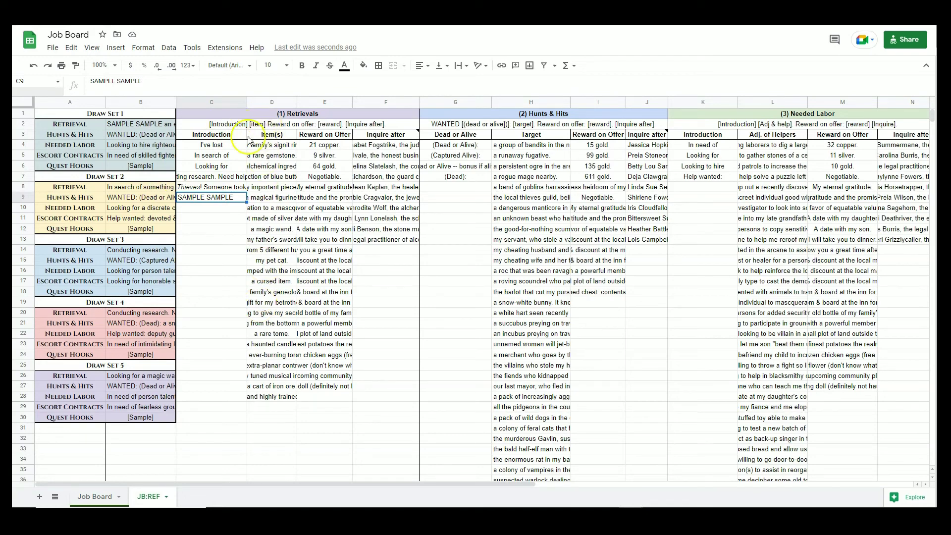
key("ctrl+shift+Page_Up")
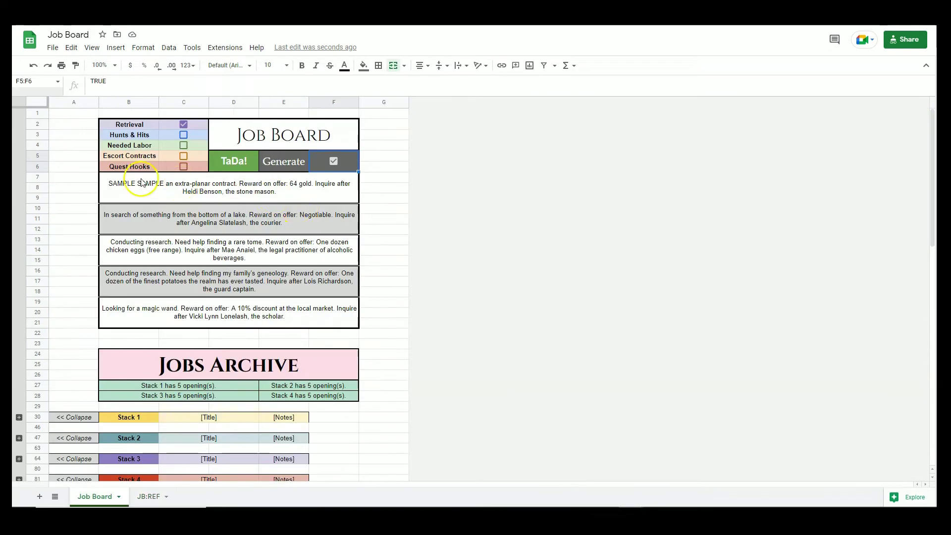
Review the filled and empty cells of the Retrievals Introduction column on JB:REF, and undo the sample introduction in C9.
key("ctrl+shift+Page_Down")
left_click_drag(220, 208, 221, 324)
left_click(218, 186)
left_click(219, 155)
left_click(221, 145)
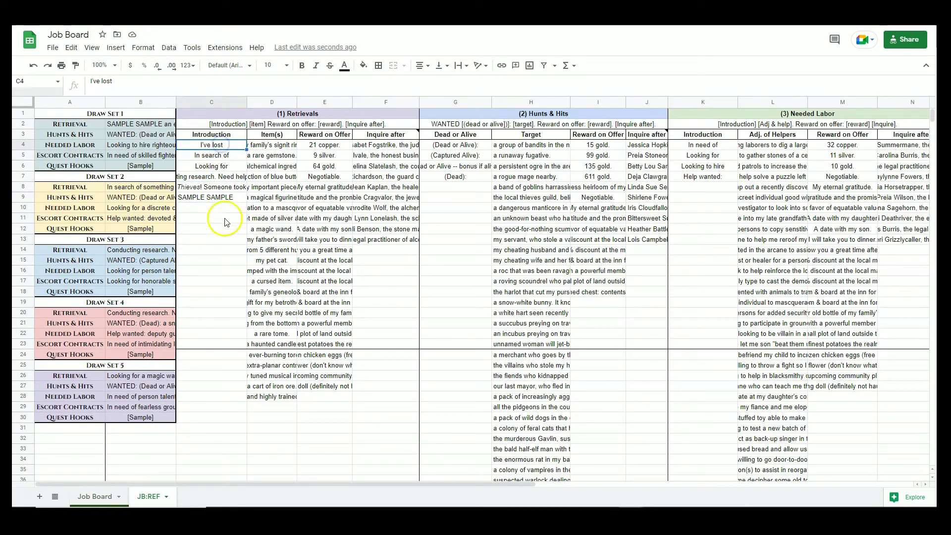
left_click_drag(216, 146, 217, 418)
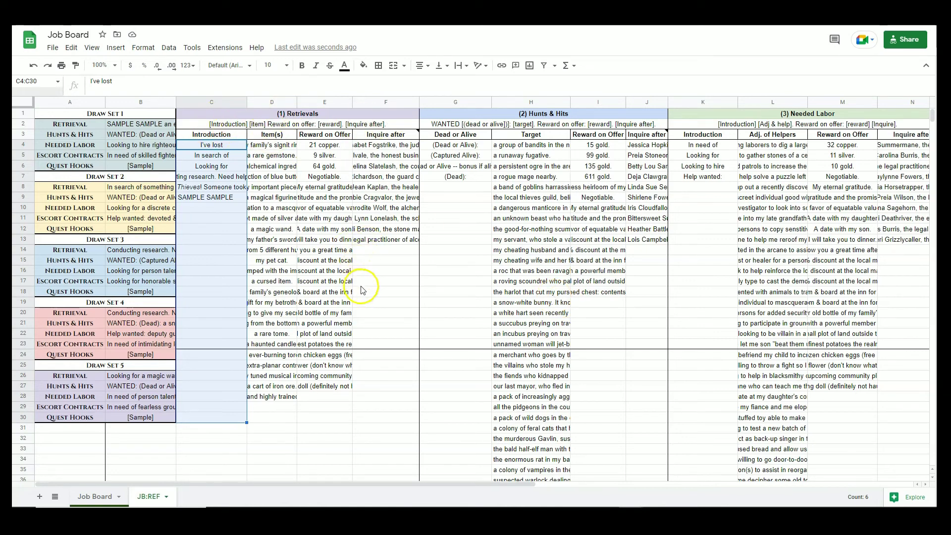
key("ctrl+z")
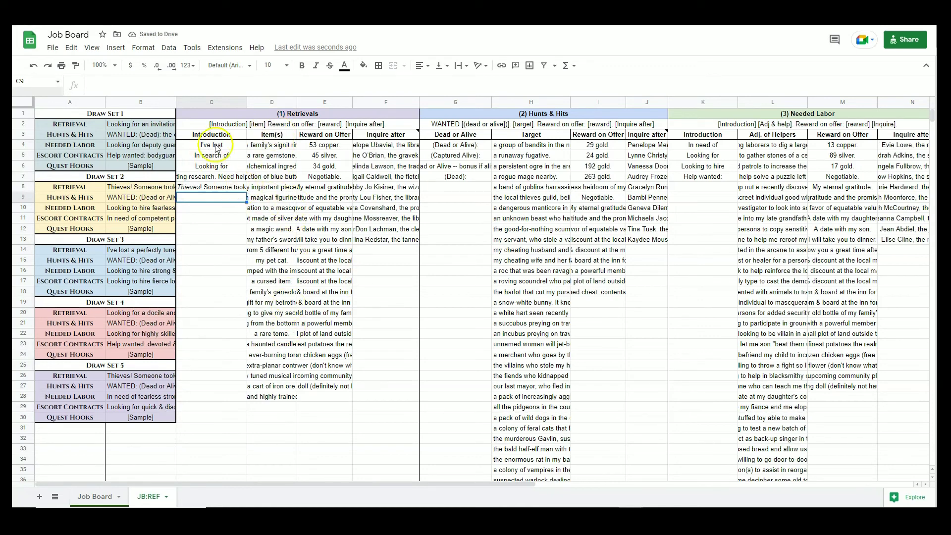
Examine the Retrievals Item(s) entries in D4:D28 and the empty cells available below them, selecting D29:D106.
left_click_drag(270, 144, 276, 396)
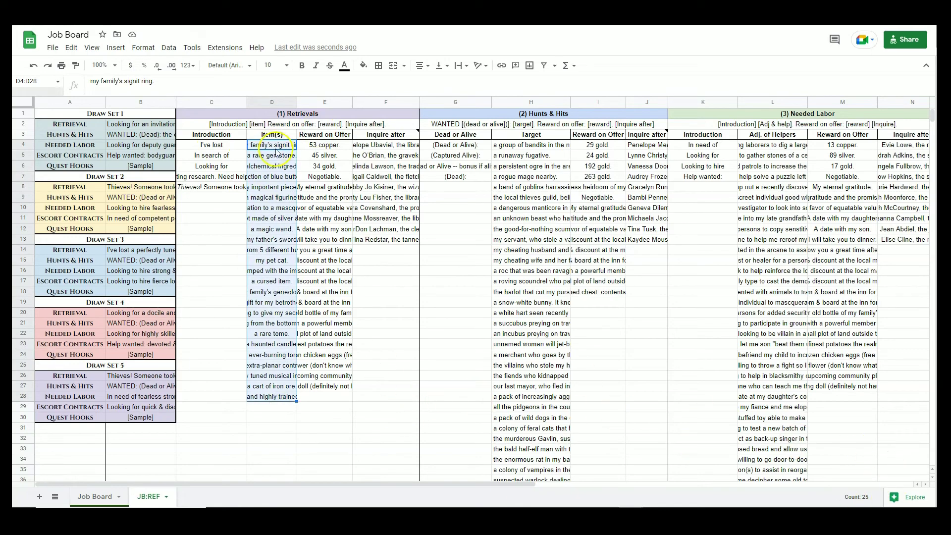
left_click_drag(258, 407, 256, 441)
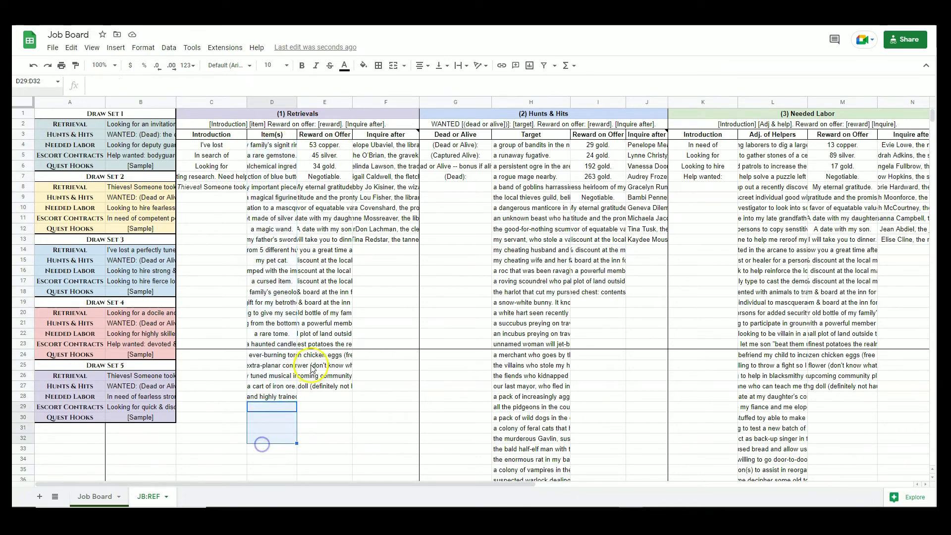
scroll(310, 347, "down", 4)
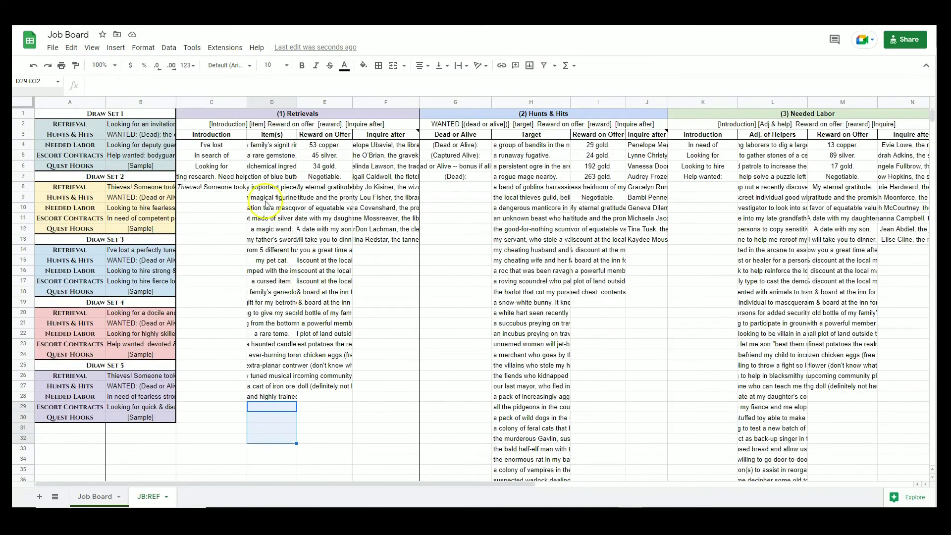
scroll(296, 239, "down", 3)
left_click_drag(272, 197, 274, 450)
scroll(277, 251, "down", 10)
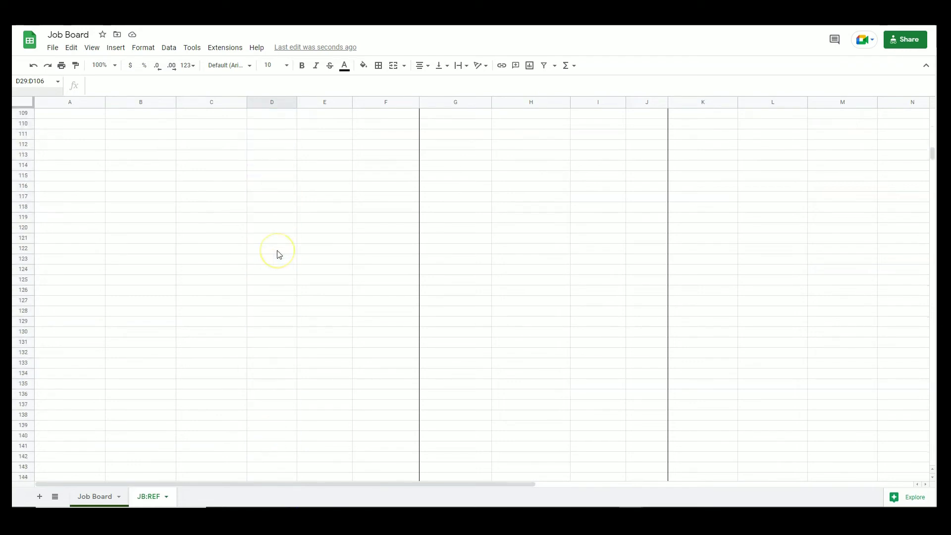
scroll(308, 300, "up", 10)
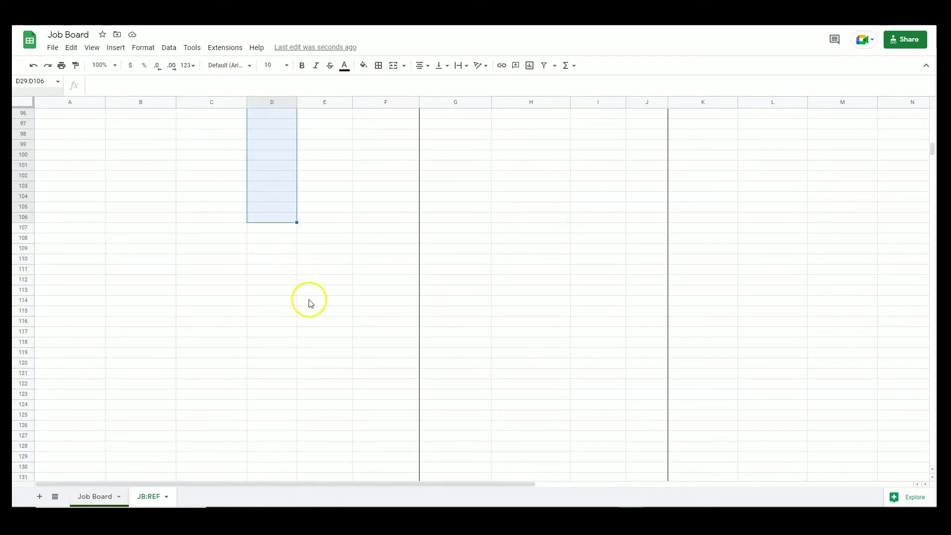
Examine the free cells below the Retrievals Item(s), Reward on Offer and Inquire after entries, selecting D29:D34 and F14:F22.
left_click_drag(932, 141, 918, 476)
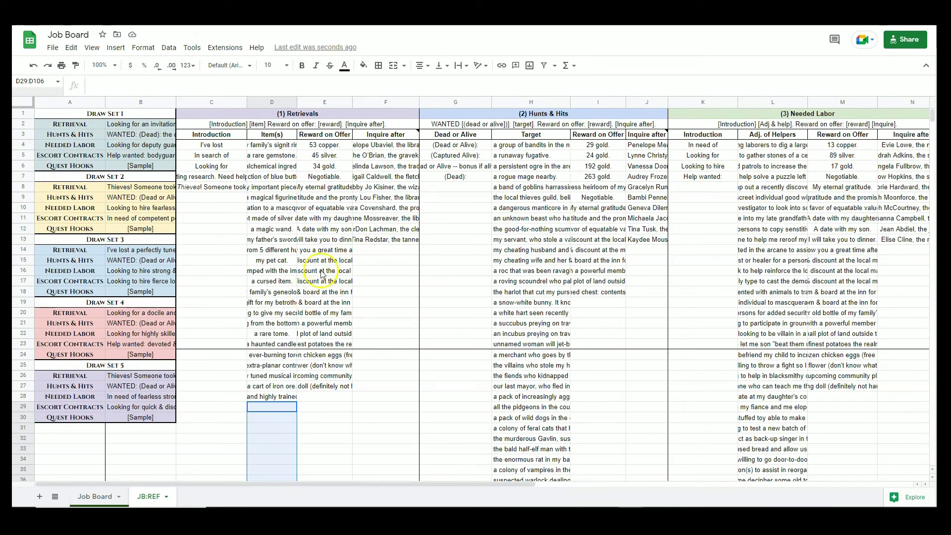
left_click_drag(307, 271, 306, 281)
left_click_drag(276, 397, 276, 463)
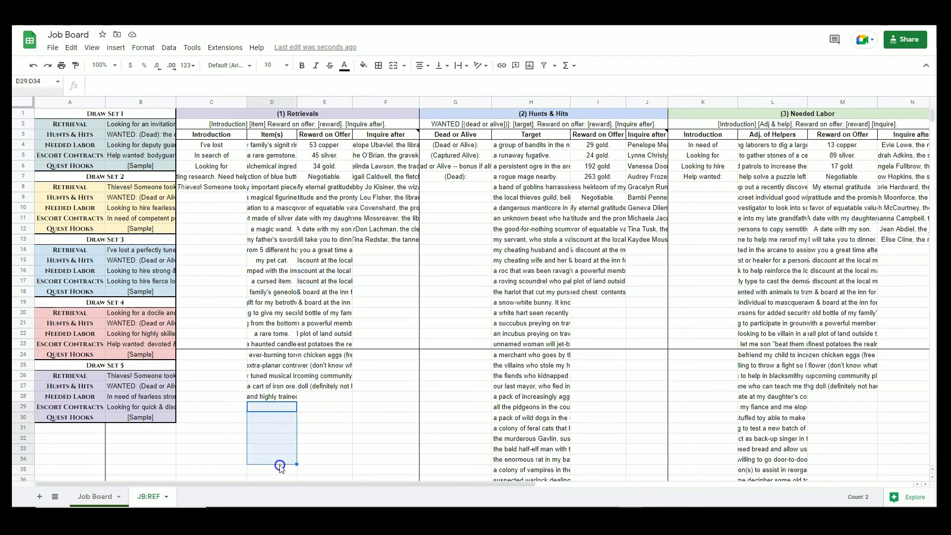
left_click_drag(322, 396, 321, 458)
left_click_drag(386, 250, 389, 335)
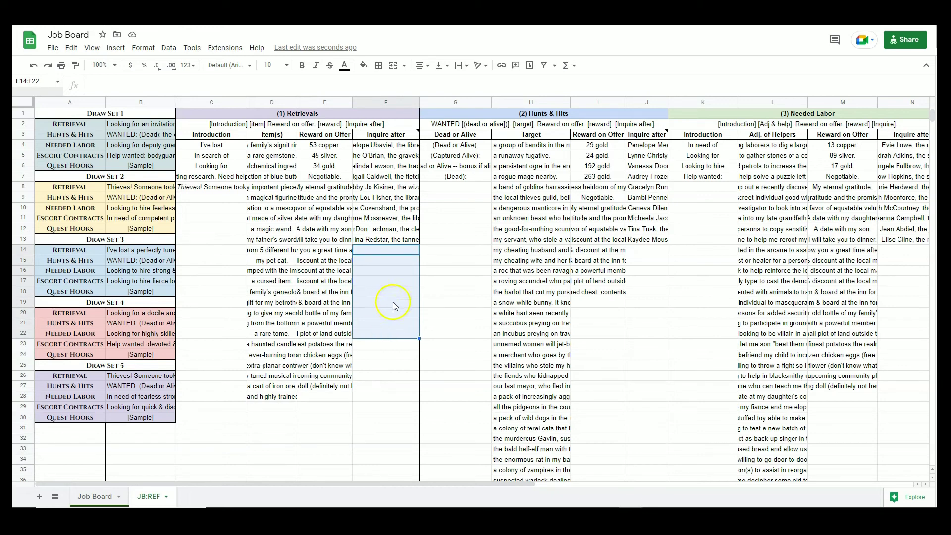
left_click(307, 397)
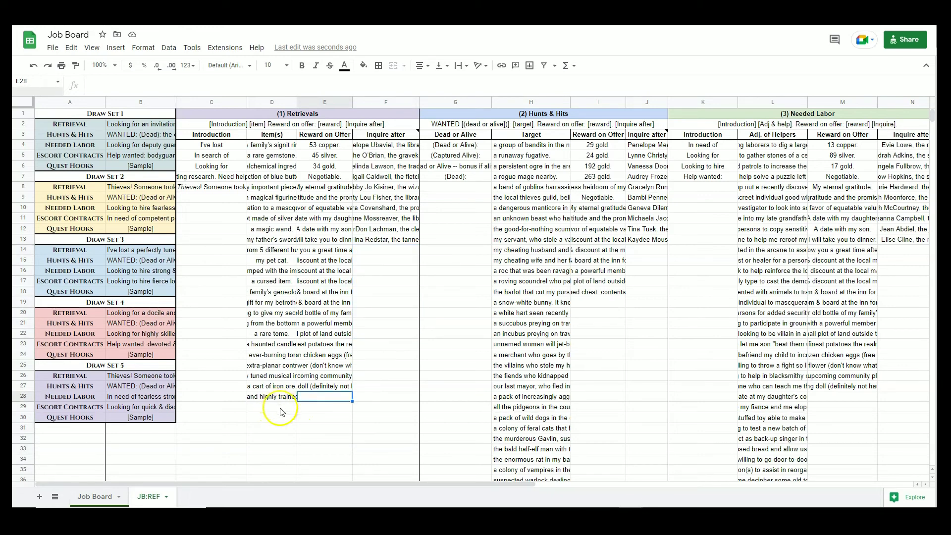
Enter the filler text "cvzxcv" in Item(s) cell D30, leaving D29 blank above it, and clear D30 again.
left_click(278, 408)
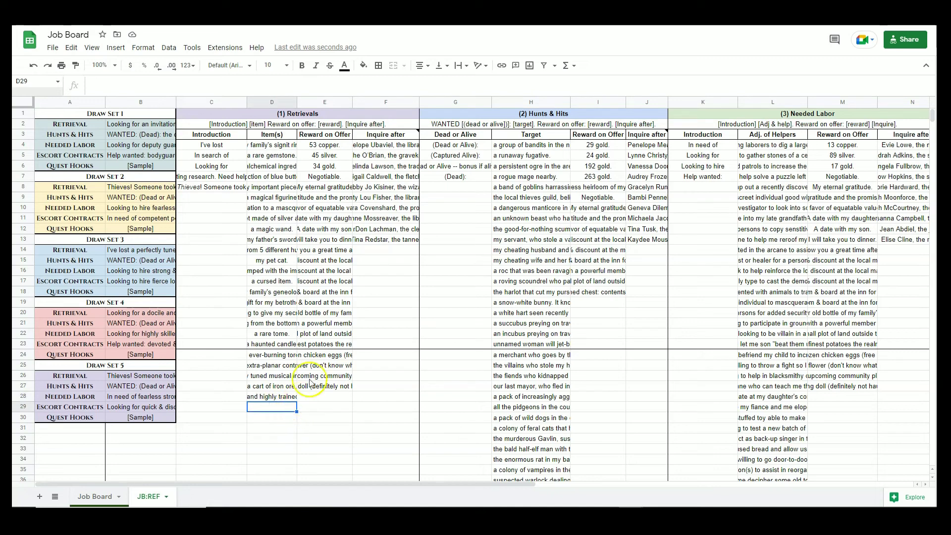
left_click(291, 416)
type("o")
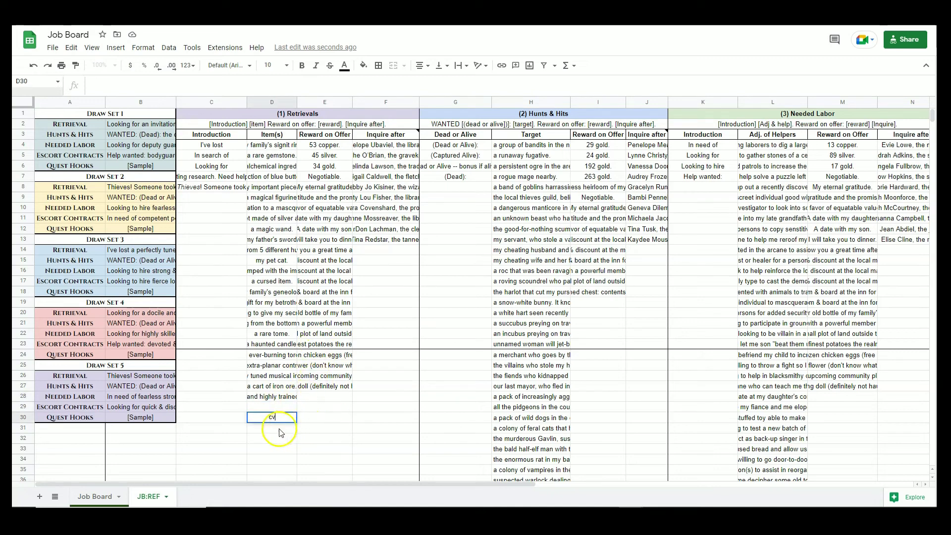
type("zxcv")
key("Return")
key("Return")
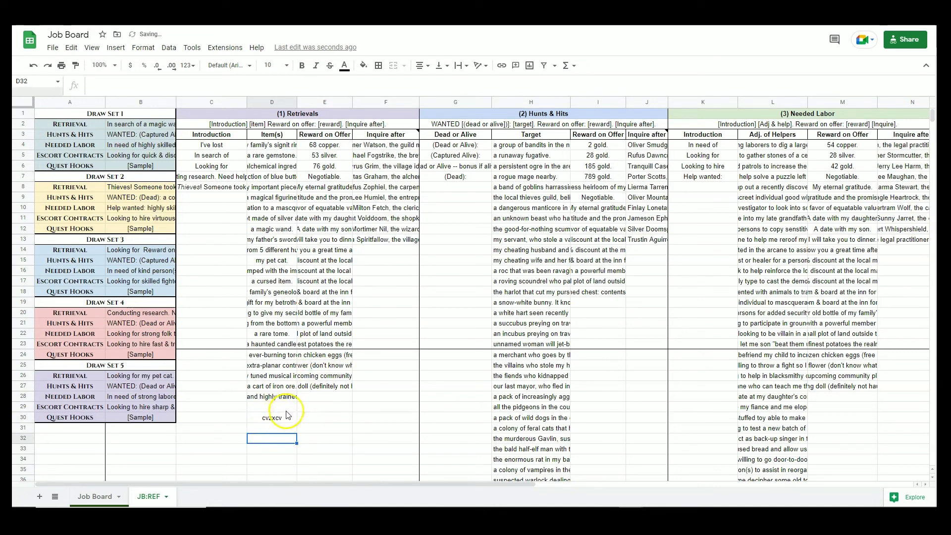
left_click(284, 407)
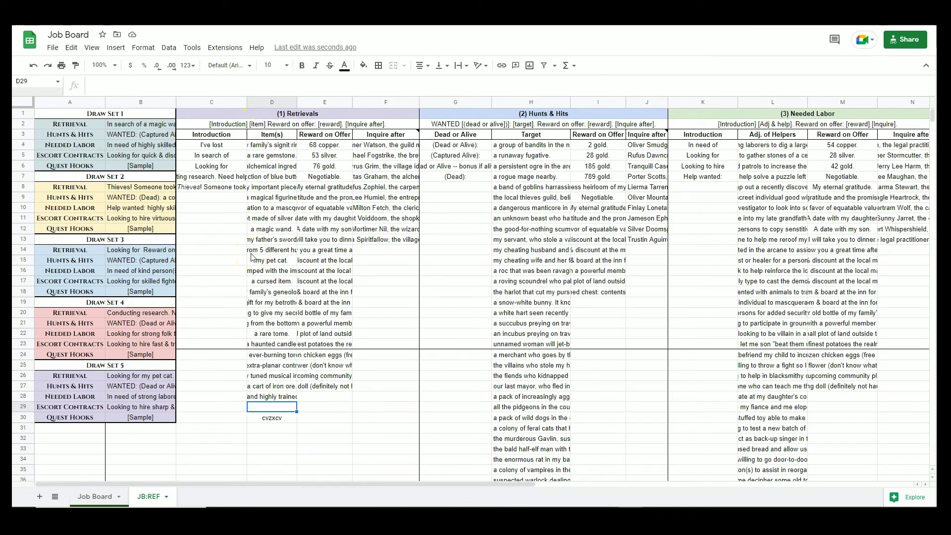
left_click(278, 418)
key("Delete")
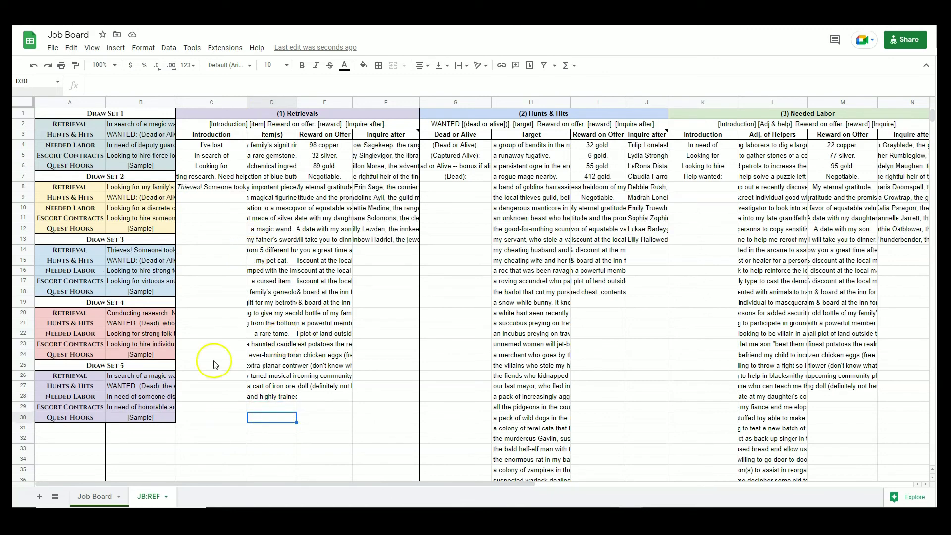
Review where the entries end and the empty cells begin in the Retrievals Introduction, Item(s) and Reward on Offer columns.
left_click(211, 199)
left_click_drag(212, 203, 211, 355)
left_click(207, 396)
left_click_drag(277, 407, 277, 439)
left_click_drag(336, 389, 336, 409)
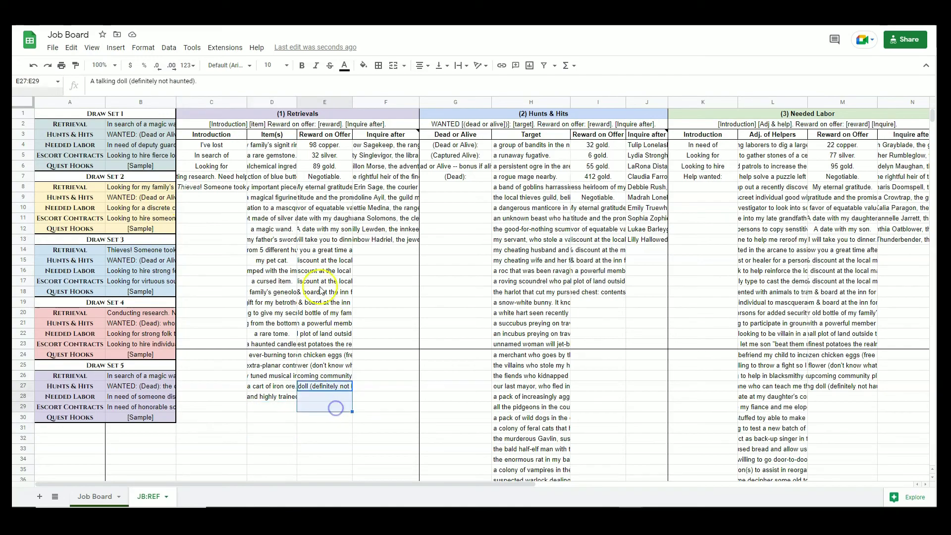
scroll(317, 282, "right", 10)
scroll(553, 172, "left", 10)
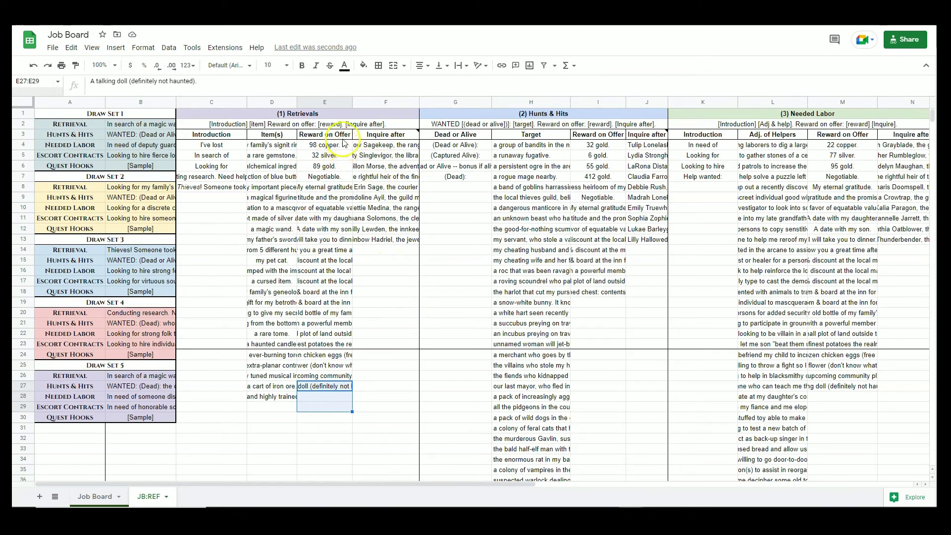
Recalculate the sheet repeatedly by clearing the empty cell F17, and compare the random copper, silver and gold rewards in E4:E6.
left_click_drag(325, 145, 325, 166)
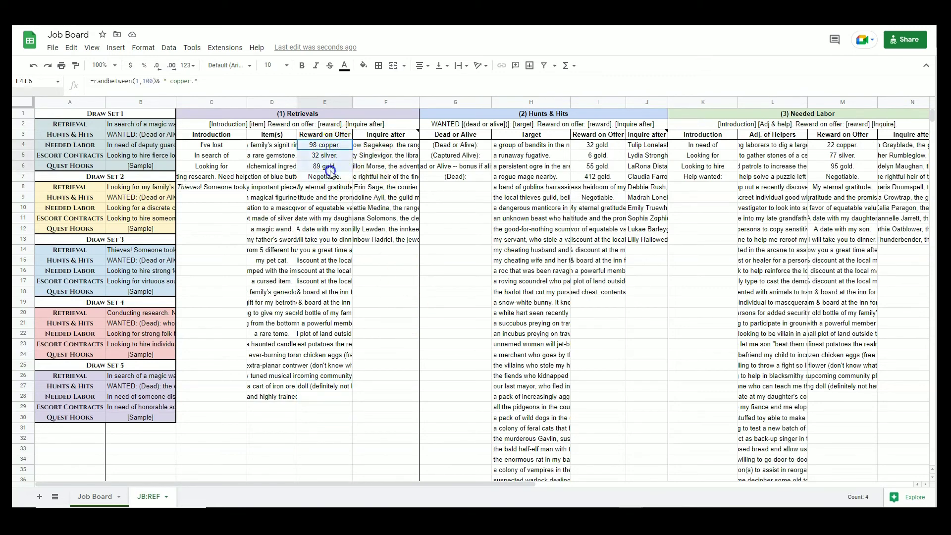
left_click(371, 250)
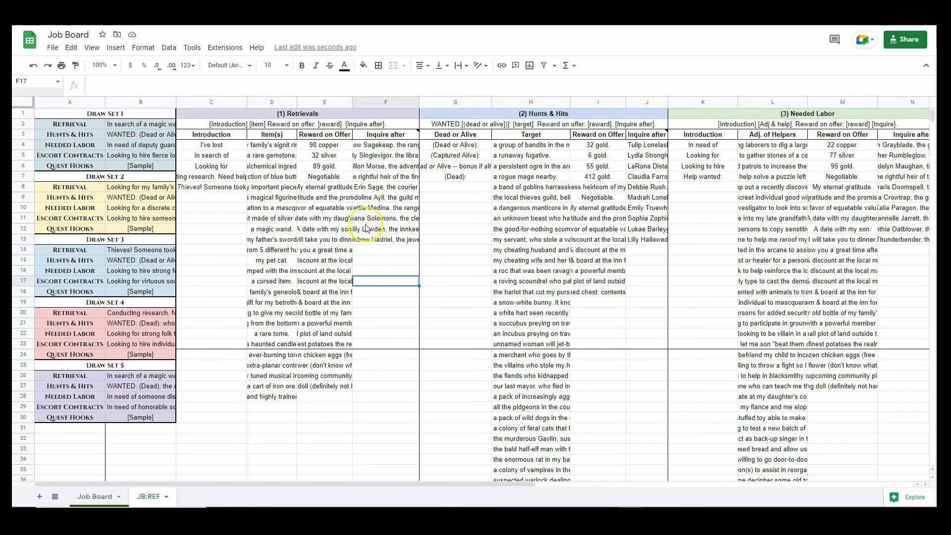
left_click(334, 148)
key("Delete")
key("Delete")
key("Delete")
key("Delete")
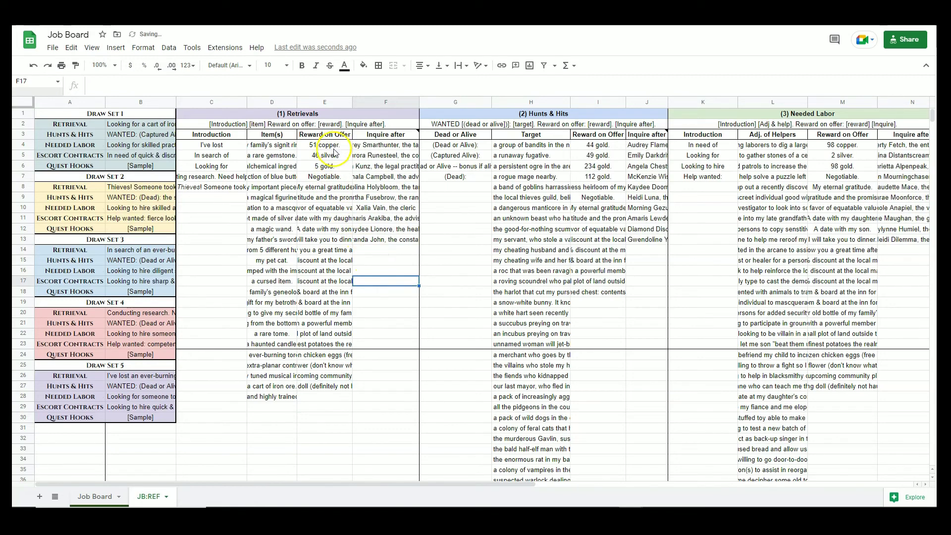
key("Delete")
key("Delete")
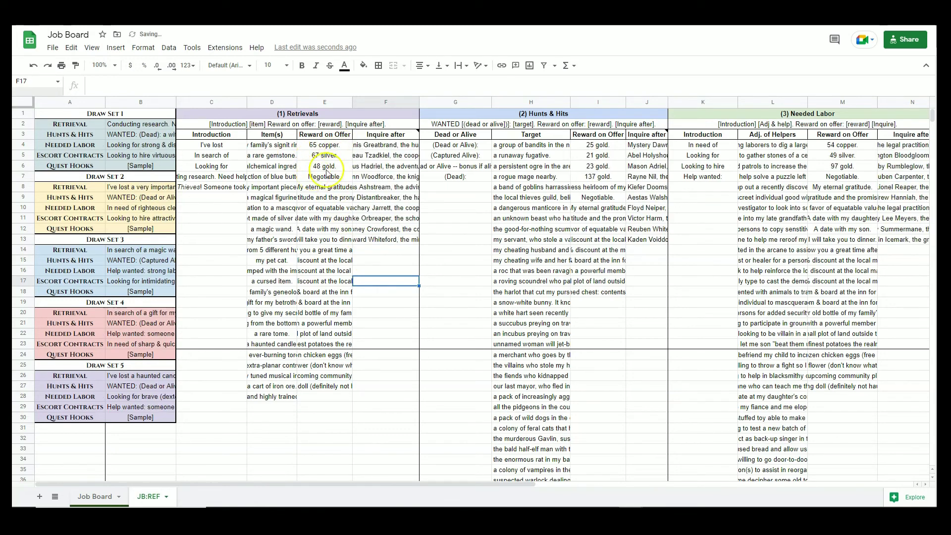
key("Delete")
key("Delete")
key("Delete")
key("Delete")
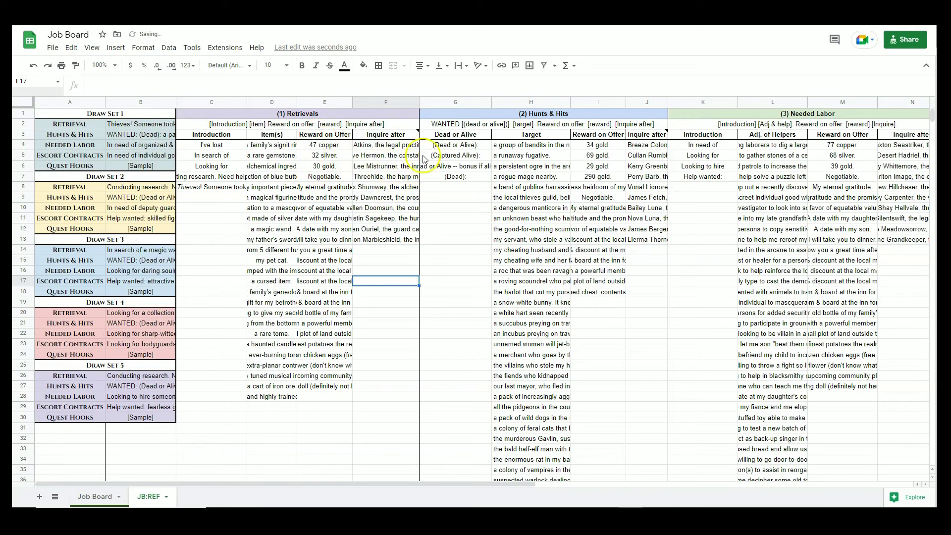
key("Delete")
key("Delete")
key("Delete")
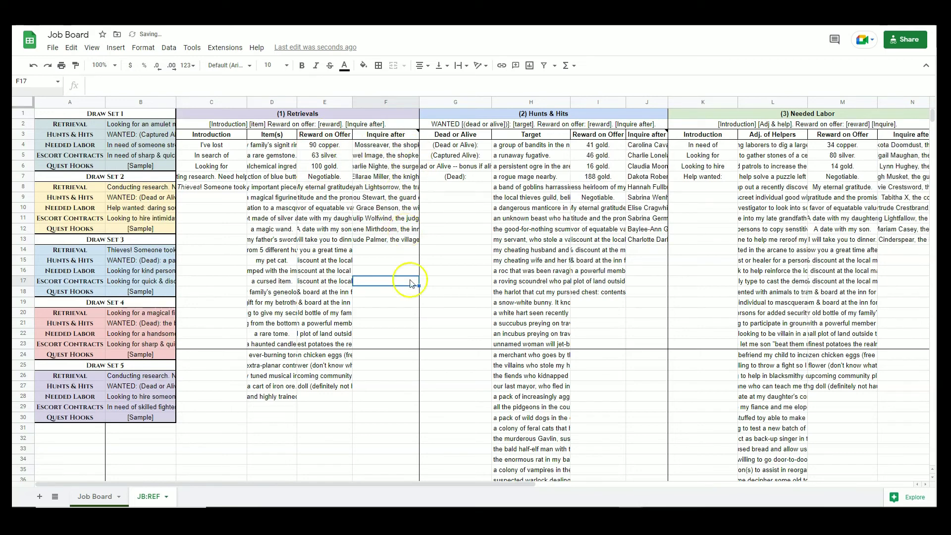
key("Delete")
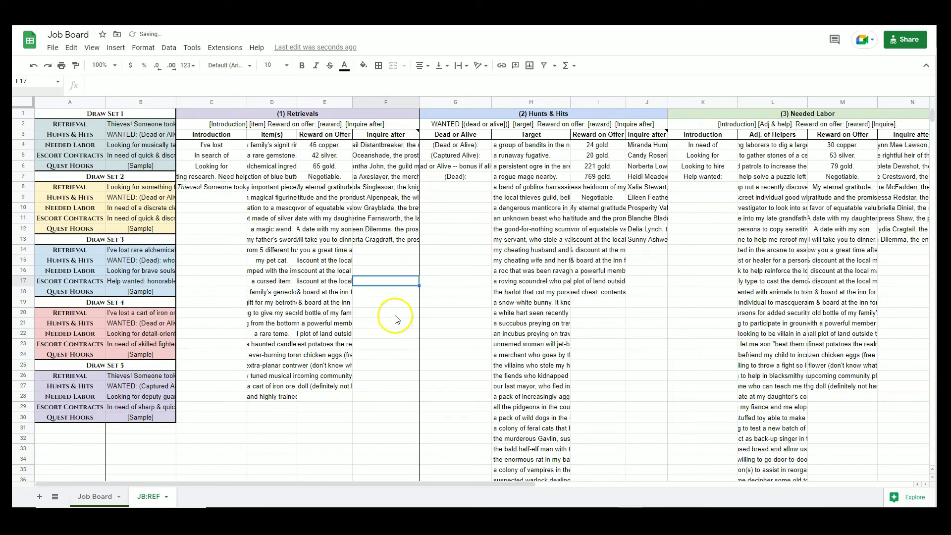
Inspect the random reward formulas in E4:E6 and compare them with the plain text rewards in E10 and E12.
left_click(335, 145)
key("Down")
key("Down")
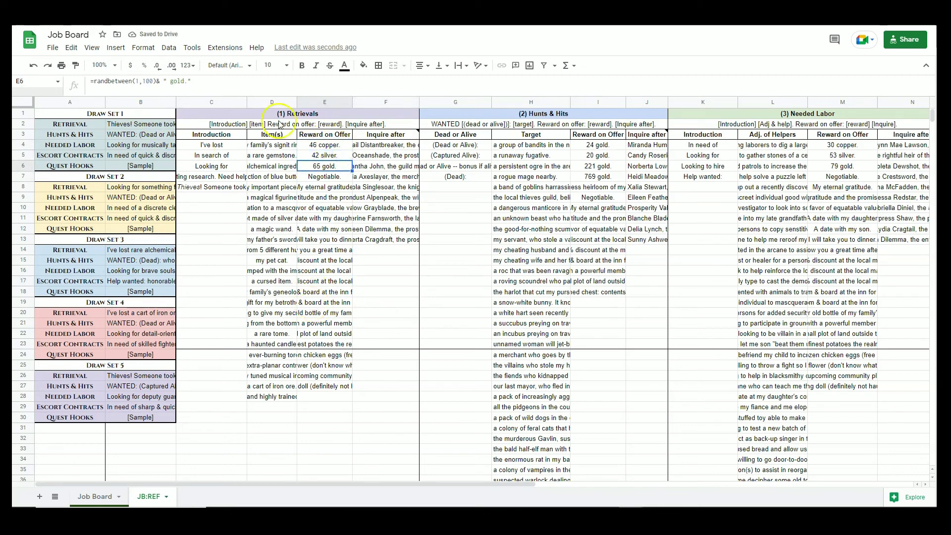
left_click_drag(325, 145, 325, 166)
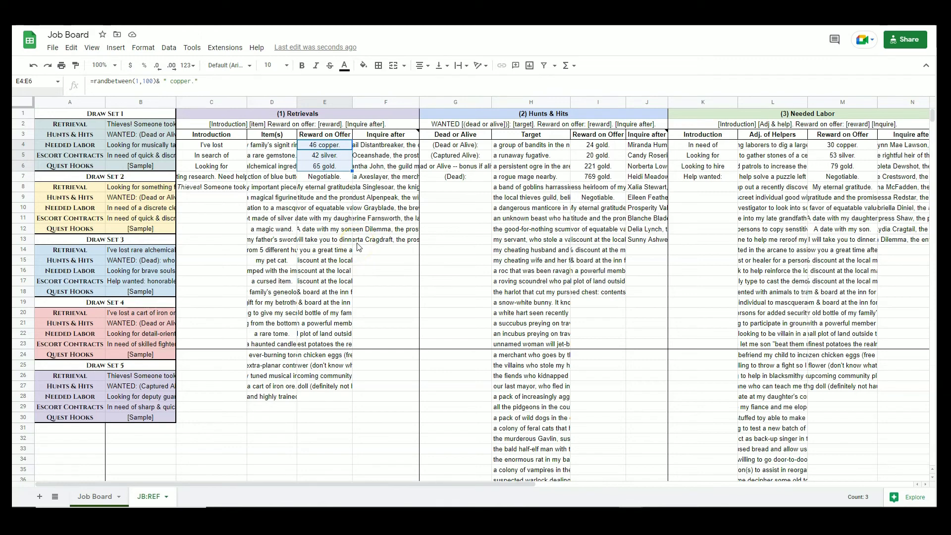
left_click(156, 90)
left_click(342, 208)
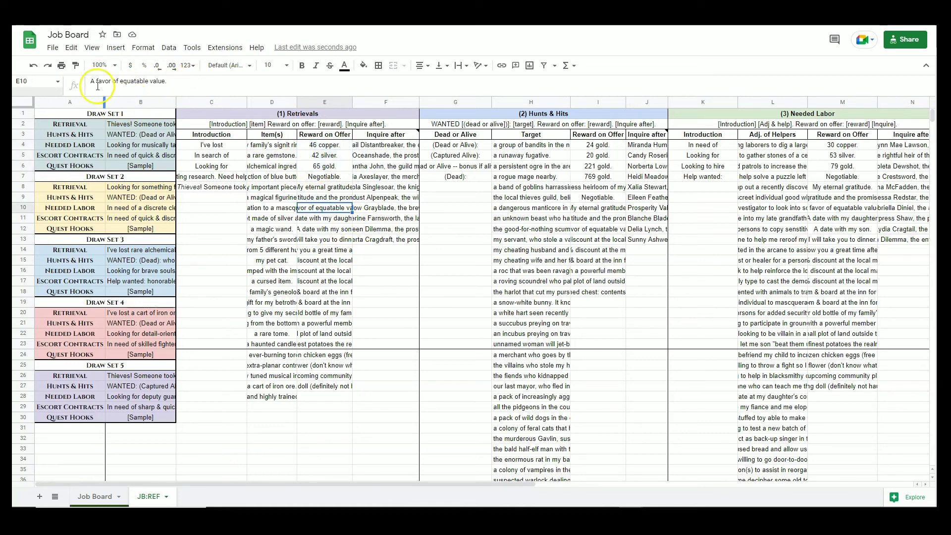
left_click(313, 231)
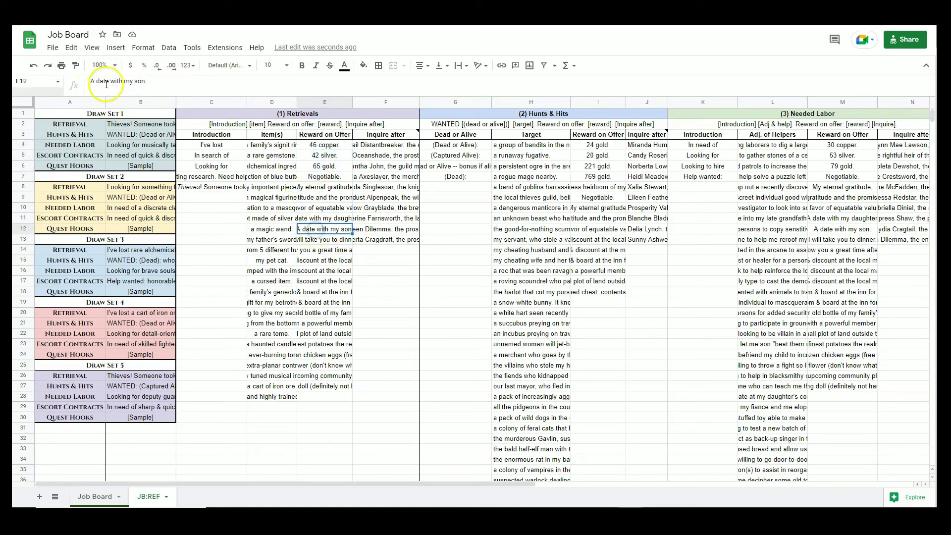
Raise the upper limit of the random copper reward in E4, making the formula =randbetween(1,1000)& " copper.".
left_click(325, 145)
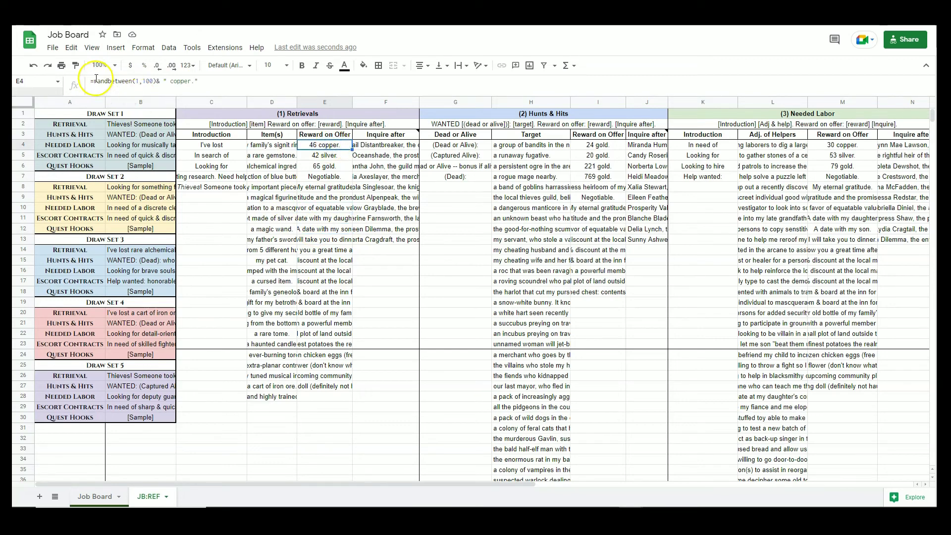
left_click_drag(98, 81, 140, 82)
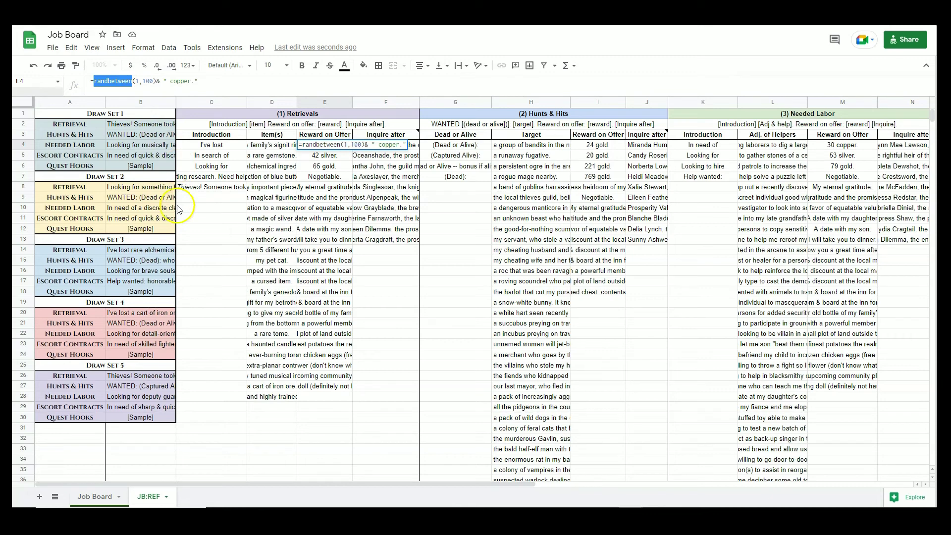
left_click(138, 82)
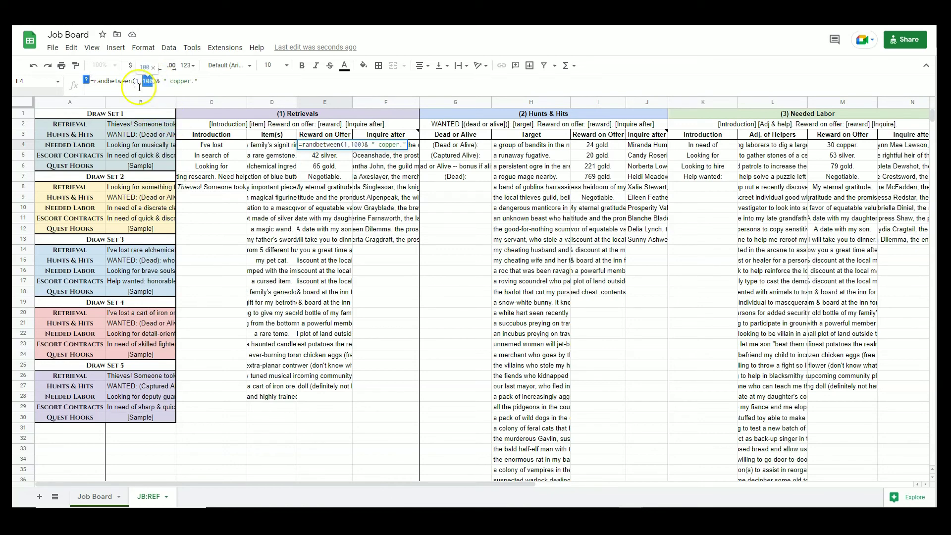
left_click(152, 85)
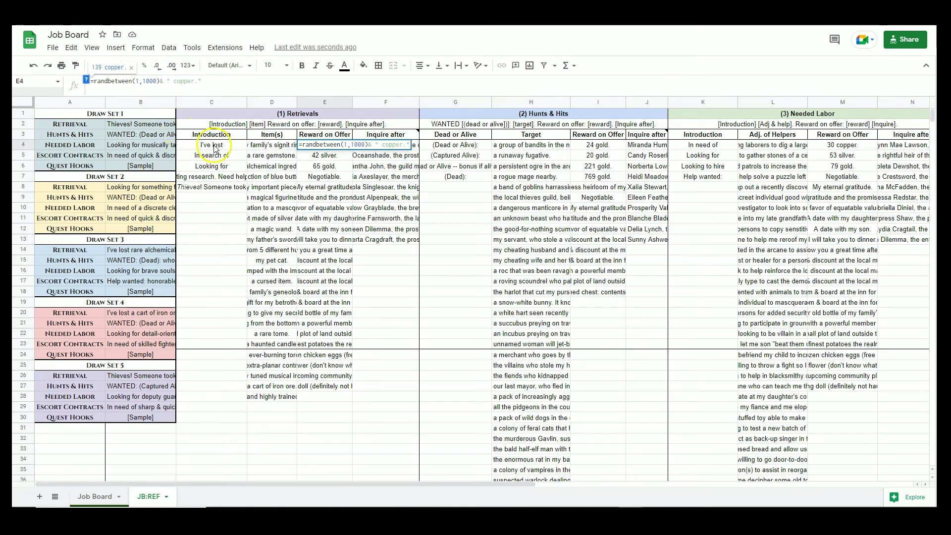
left_click(314, 207)
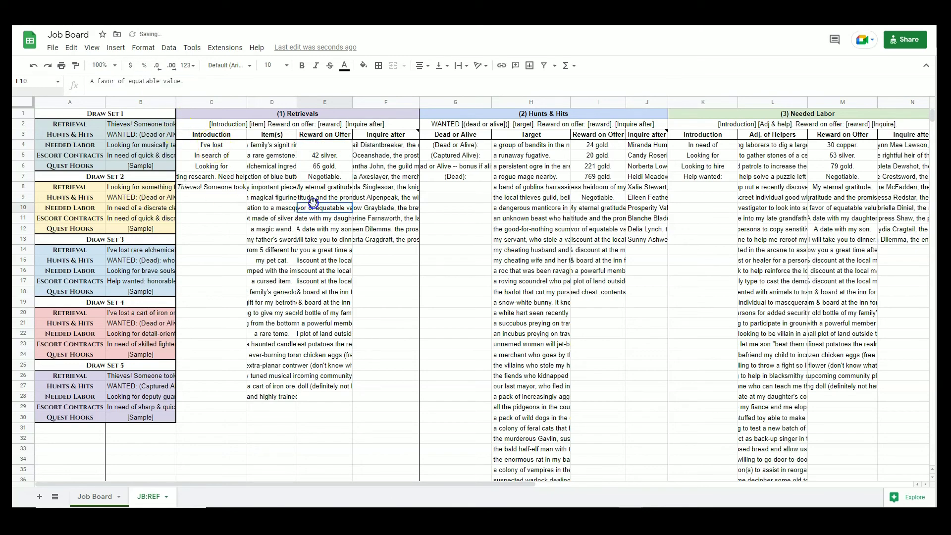
left_click(368, 251)
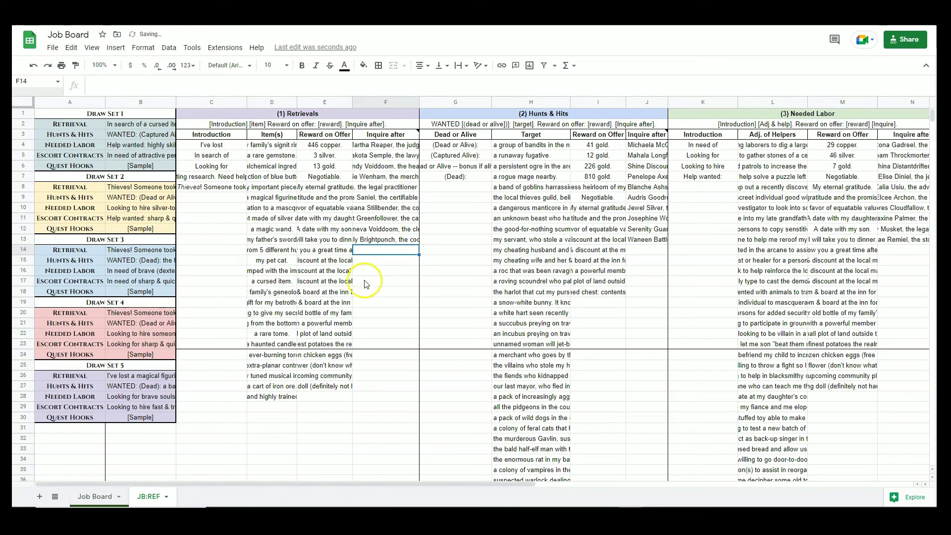
Set the upper limit of E4's random copper formula back to 100, giving =randbetween(1,100)& " copper.".
left_click(318, 145)
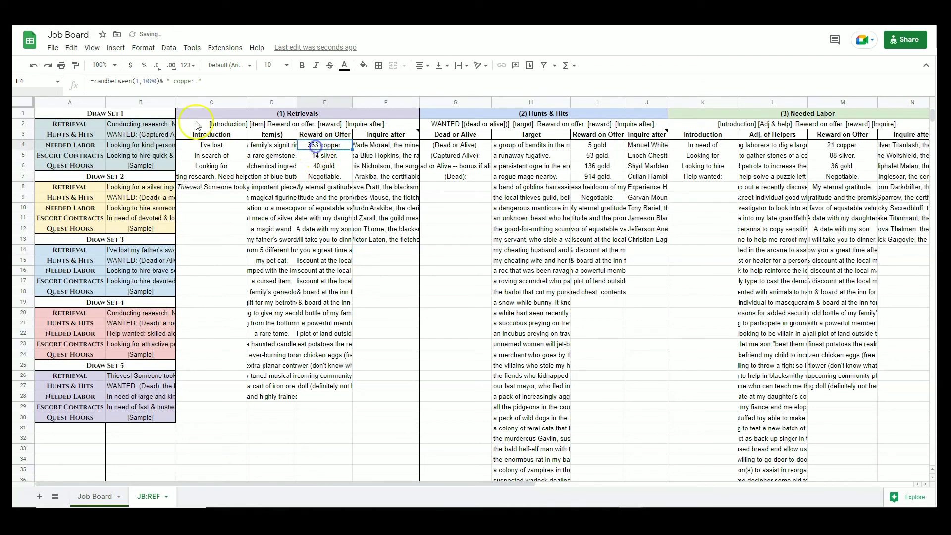
key("Return")
left_click(159, 80)
key("BackSpace")
double_click(137, 81)
key("BackSpace")
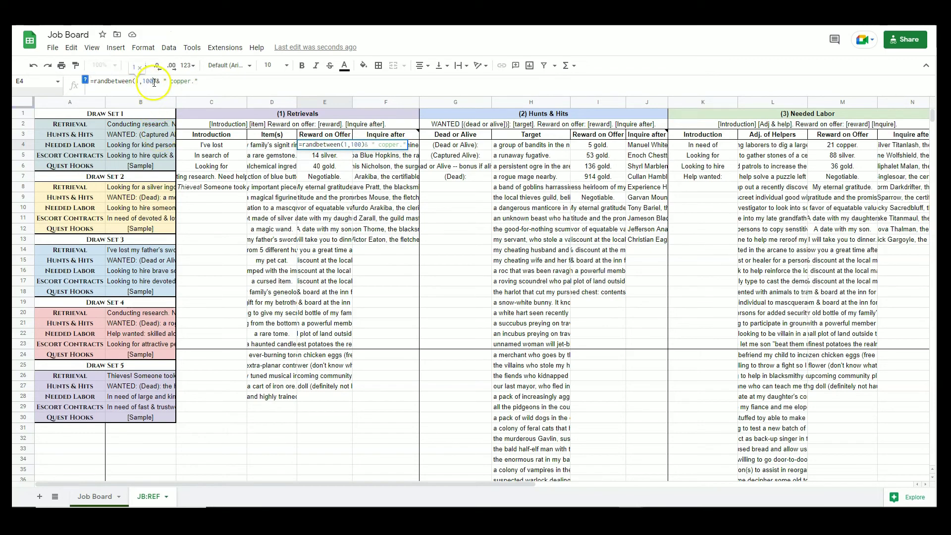
left_click(381, 146)
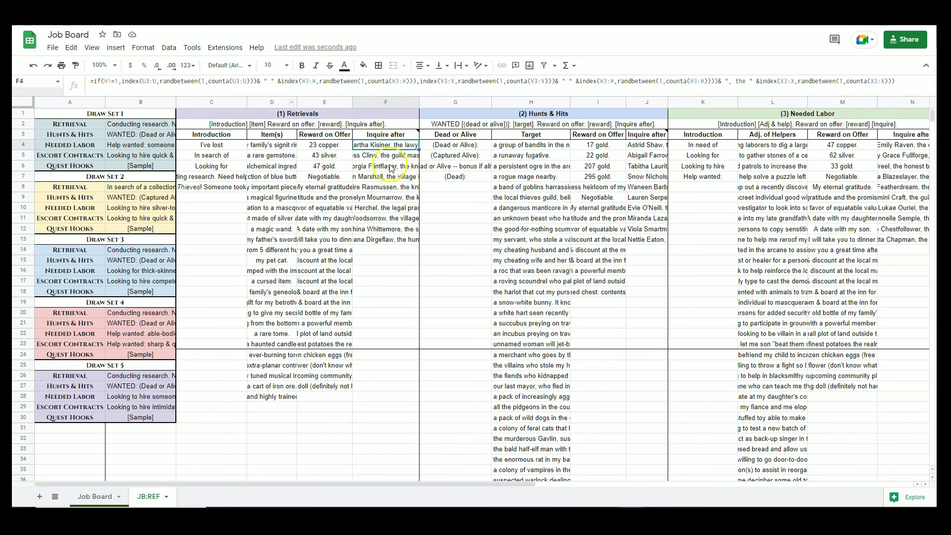
Examine the Names for Job Boards and Profession lists that feed the Inquire after formulas, covering male, female, surname and profession columns.
scroll(364, 233, "right", 10)
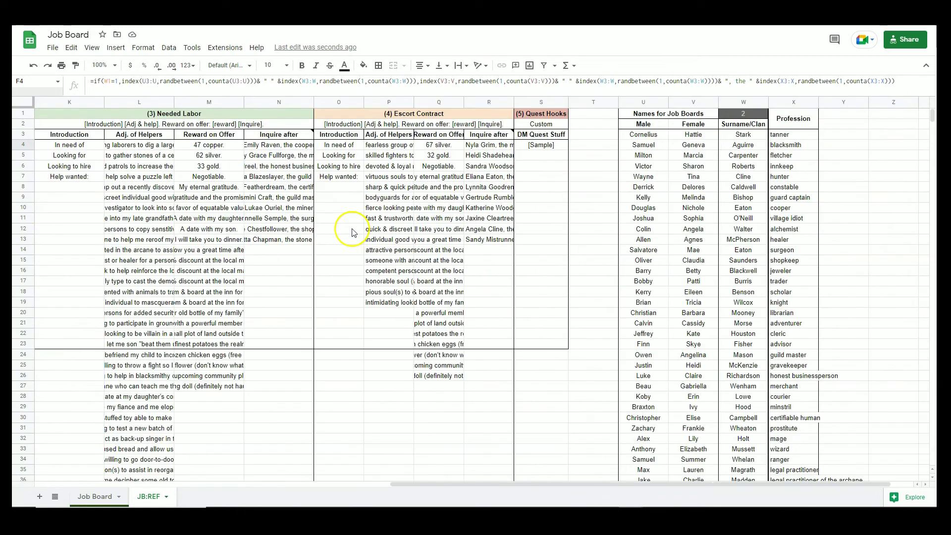
left_click_drag(574, 134, 592, 342)
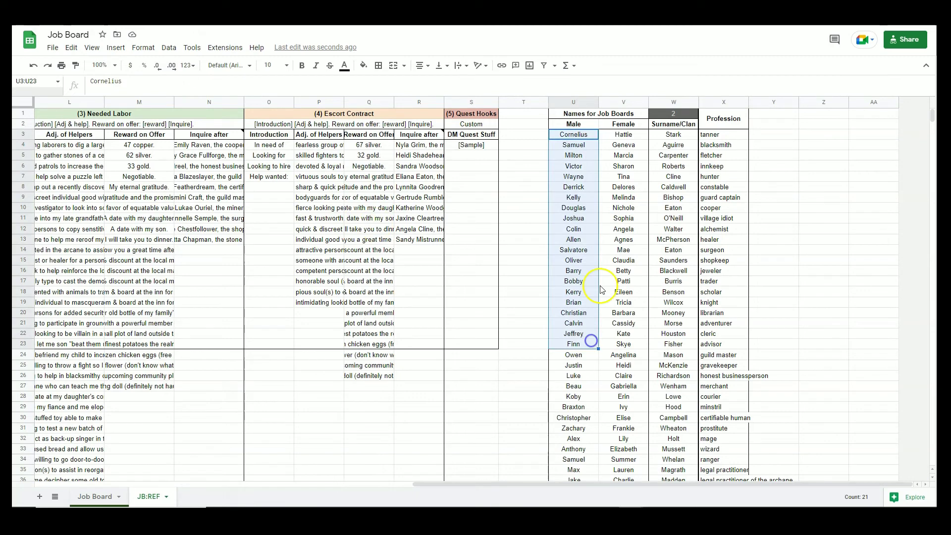
left_click(743, 198)
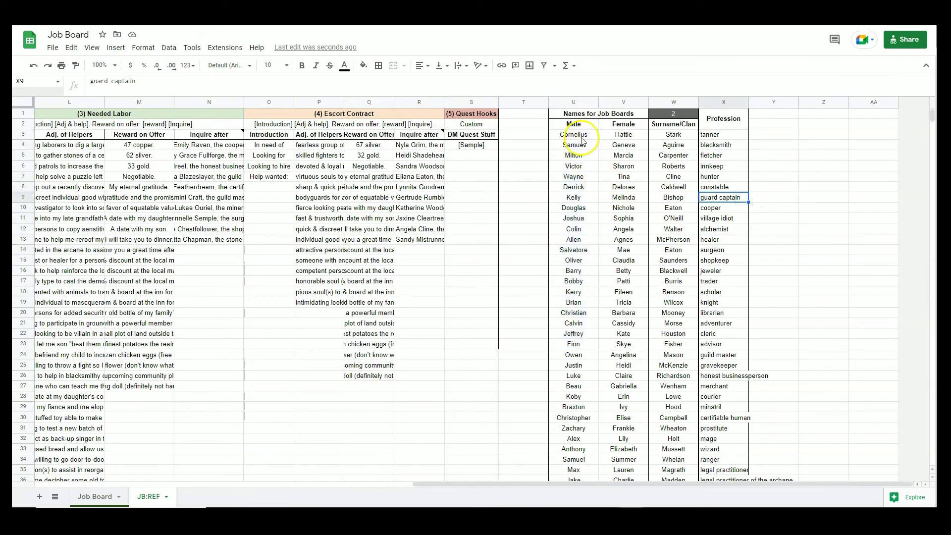
left_click_drag(573, 134, 585, 316)
left_click_drag(624, 134, 626, 303)
left_click(698, 227)
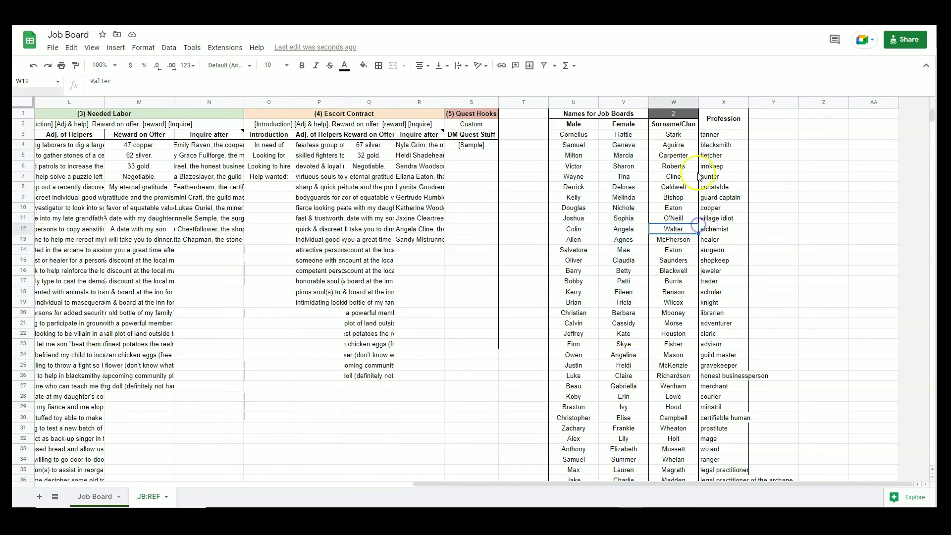
Review the Surname/Clan and Profession lists and the lower rows of the Escort Contract block on JB:REF.
left_click_drag(687, 134, 686, 335)
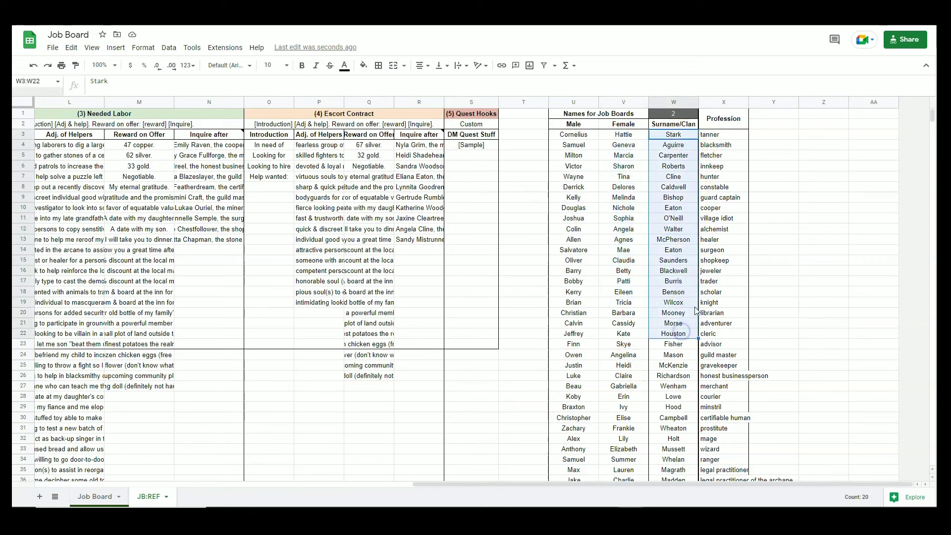
left_click_drag(725, 137, 727, 334)
scroll(729, 330, "down", 3)
scroll(732, 323, "down", 1)
scroll(728, 307, "up", 4)
left_click_drag(269, 197, 410, 414)
scroll(629, 303, "down", 7)
scroll(597, 264, "up", 5)
scroll(598, 264, "up", 2)
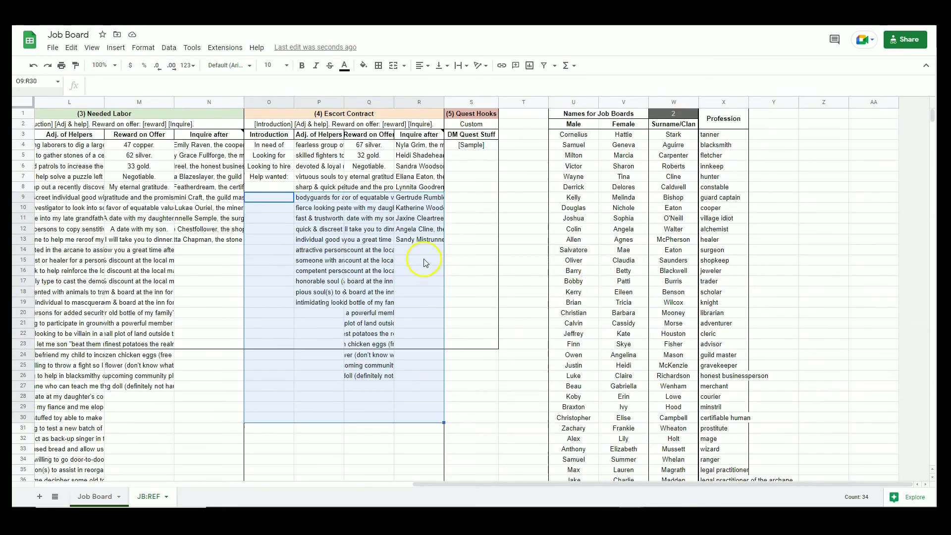
left_click(422, 270)
left_click(592, 282)
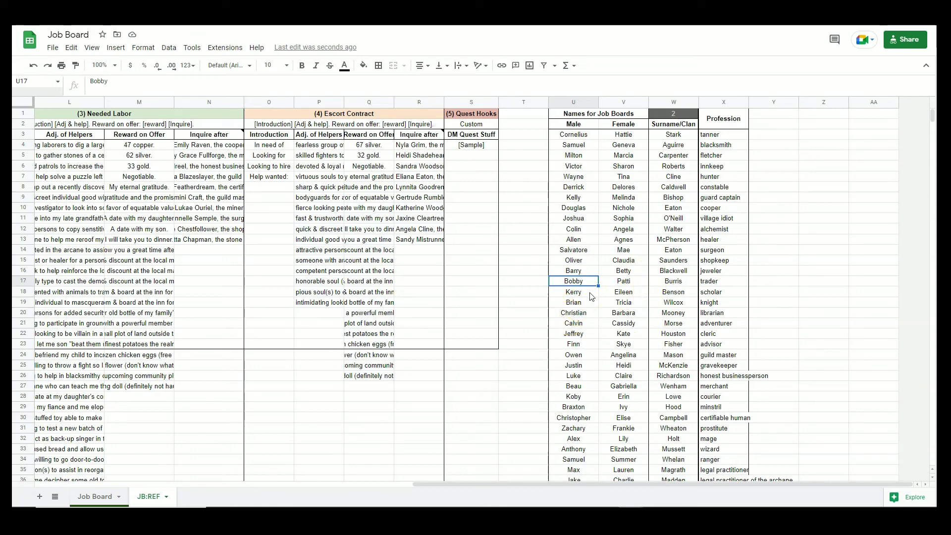
Examine how far the Profession, Male, Female and Surname/Clan lists extend, down to the last entry of each.
left_click(701, 324)
key("ctrl+Down")
scroll(723, 417, "up", 4)
scroll(729, 144, "up", 3)
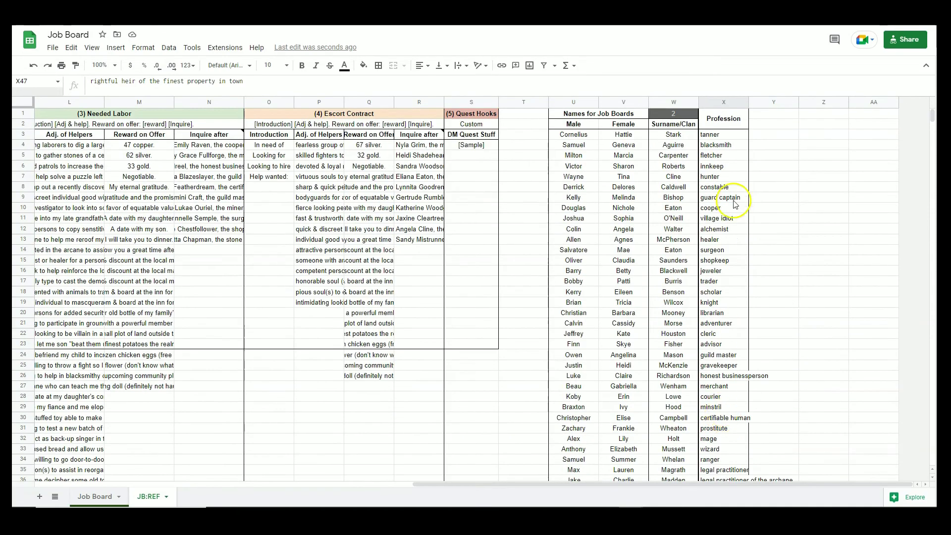
scroll(693, 181, "down", 7)
scroll(689, 185, "down", 20)
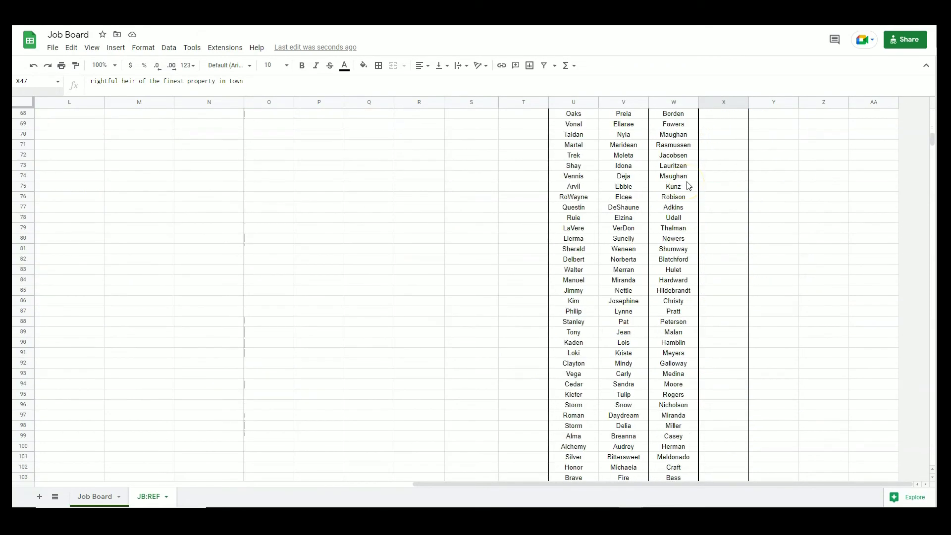
scroll(691, 183, "down", 12)
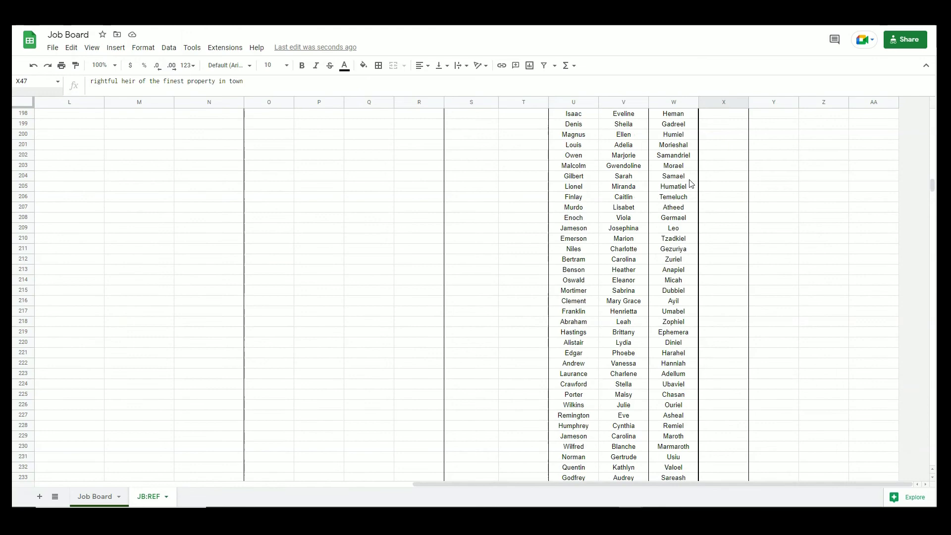
left_click(574, 197)
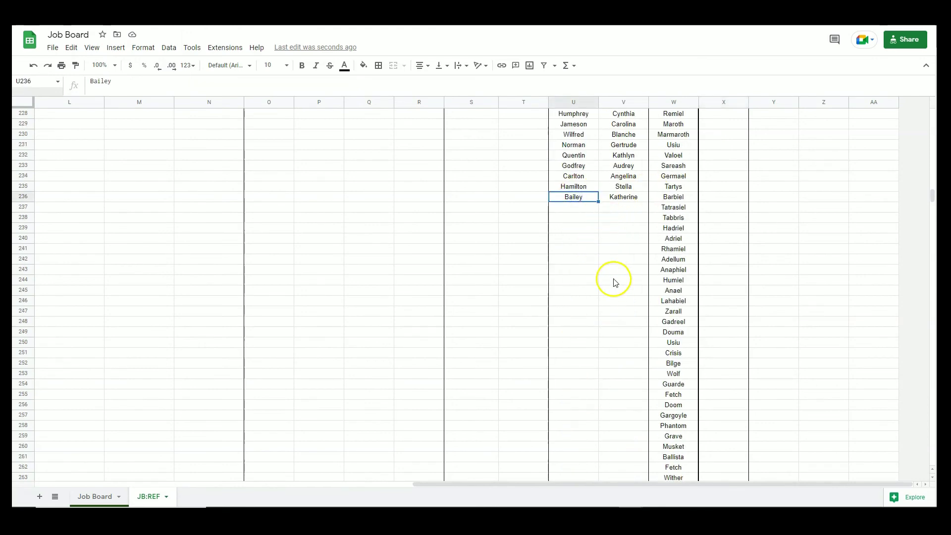
left_click_drag(932, 196, 917, 308)
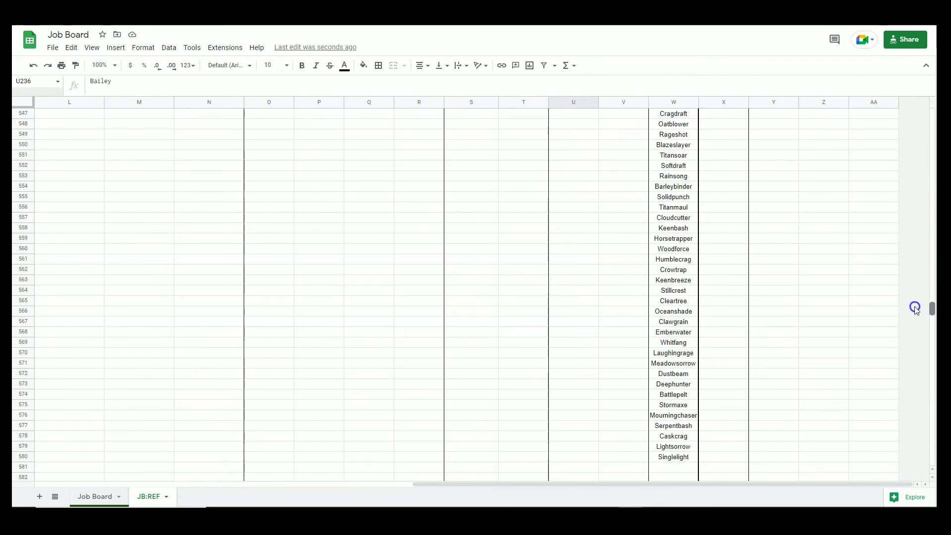
left_click(674, 457)
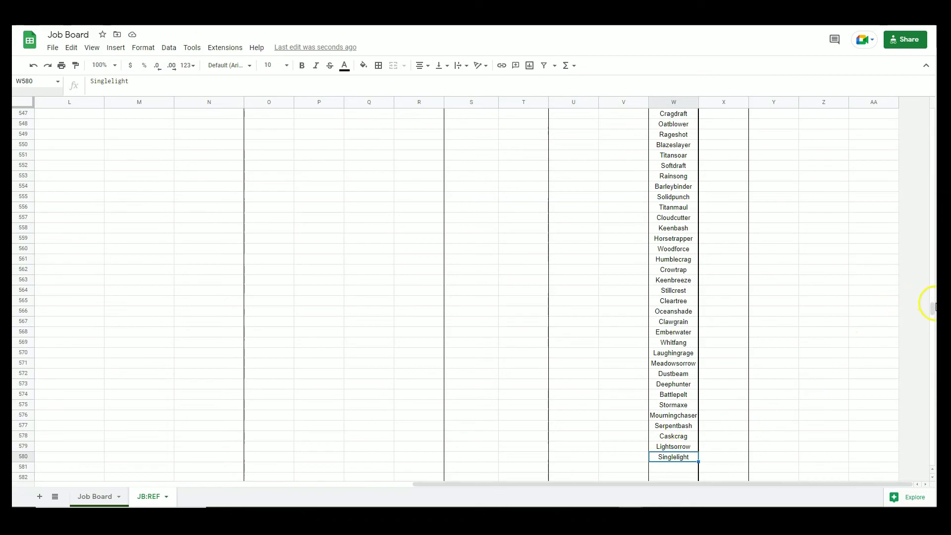
left_click_drag(930, 308, 934, 103)
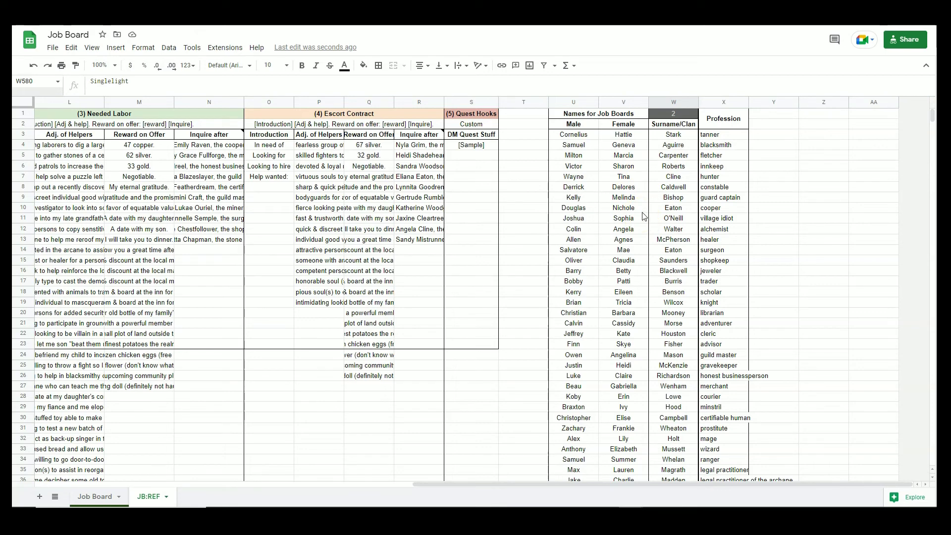
Inspect the Inquire after formula in F4 and the empty cells below the formulas in the Retrievals block.
left_click(403, 145)
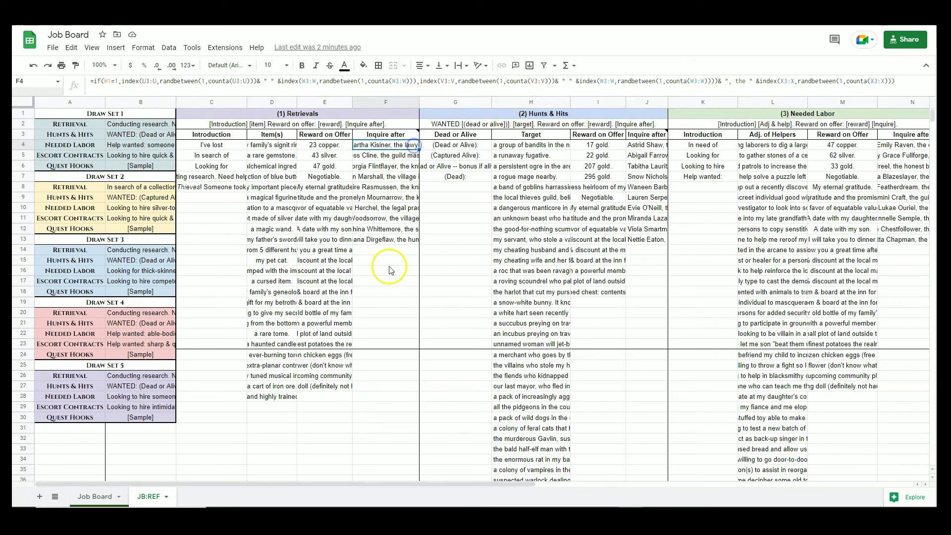
left_click_drag(389, 251, 390, 459)
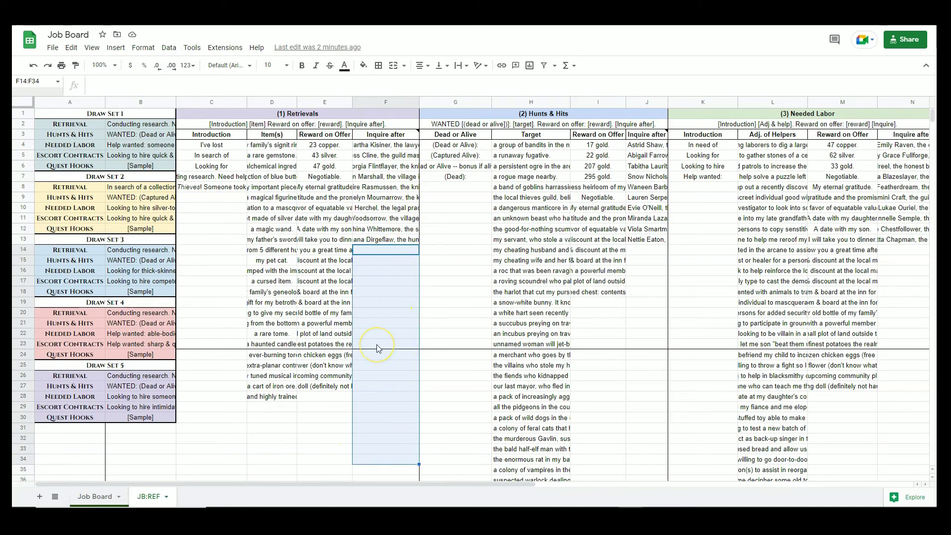
left_click(390, 255)
Recalculate the sheet several times from the empty cell F16 and review the re-rolled Inquire after names in F4:F13.
left_click(410, 270)
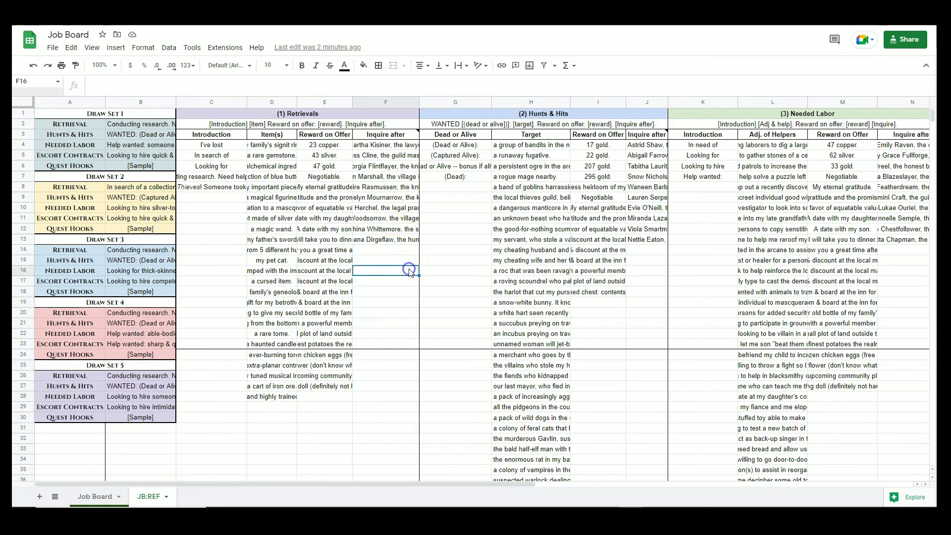
key("Delete")
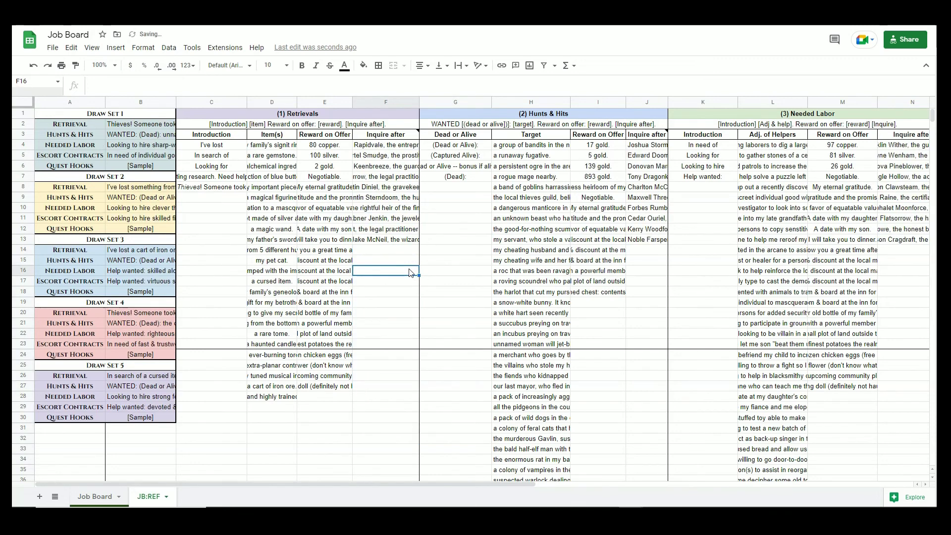
key("Delete")
key("Delete")
key("Delete")
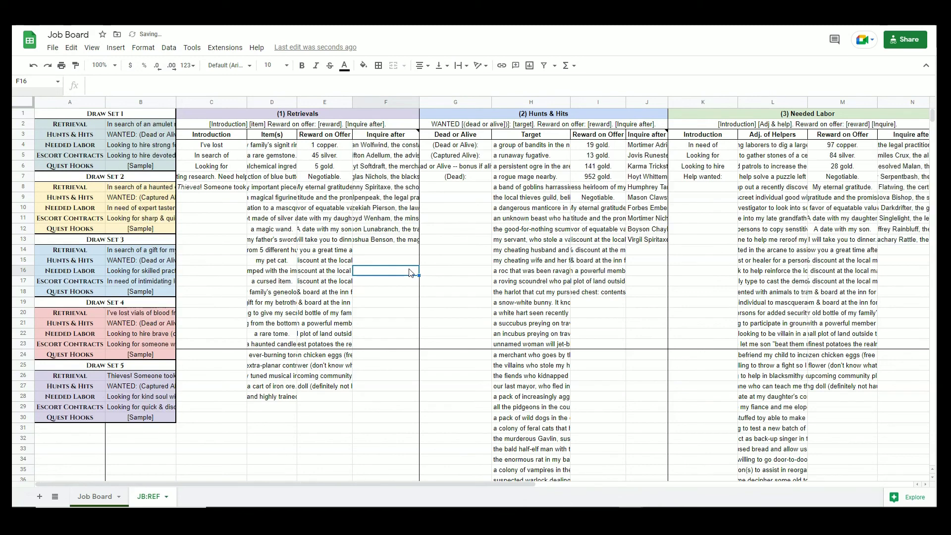
left_click_drag(386, 144, 391, 239)
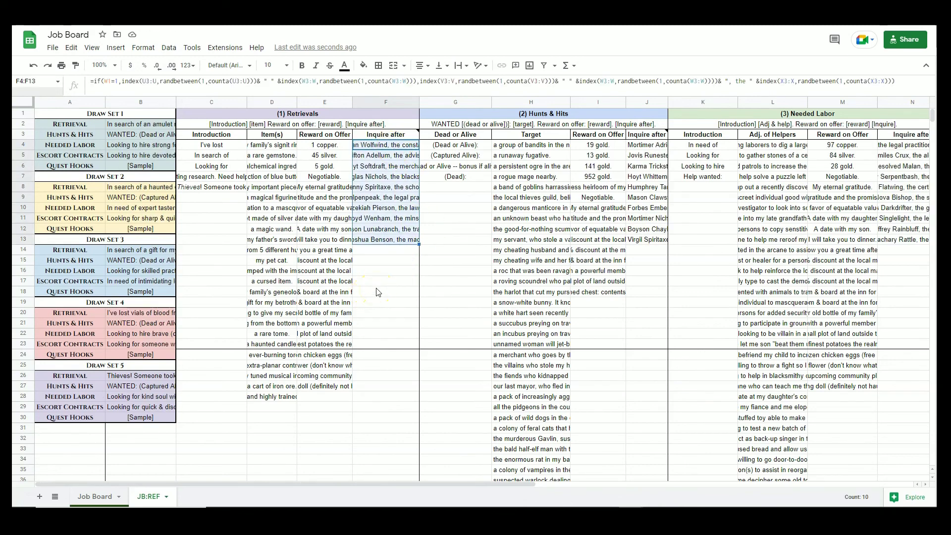
left_click(377, 292)
Replace the [Sample] quest hook under DM Quest Stuff in S4 with "Get timmy from the well".
scroll(377, 292, "right", 10)
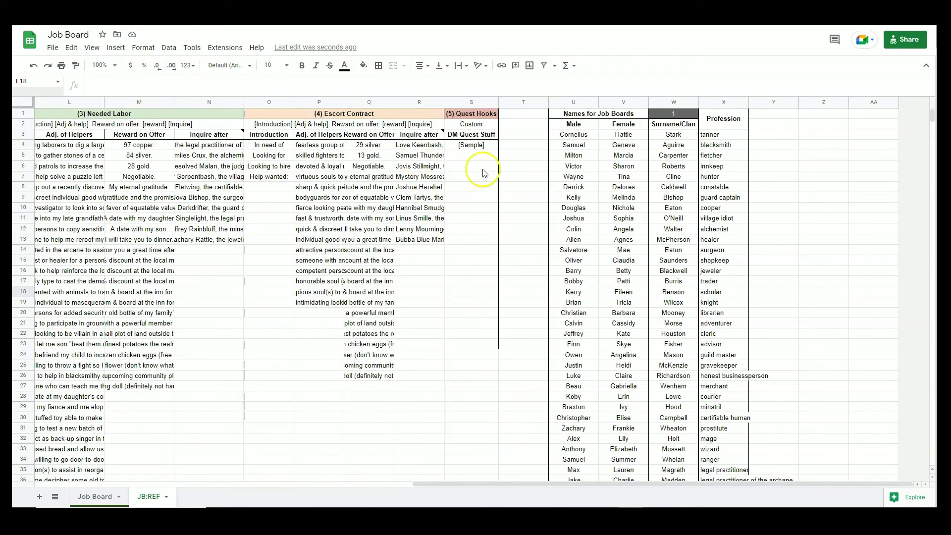
key("alt+Up")
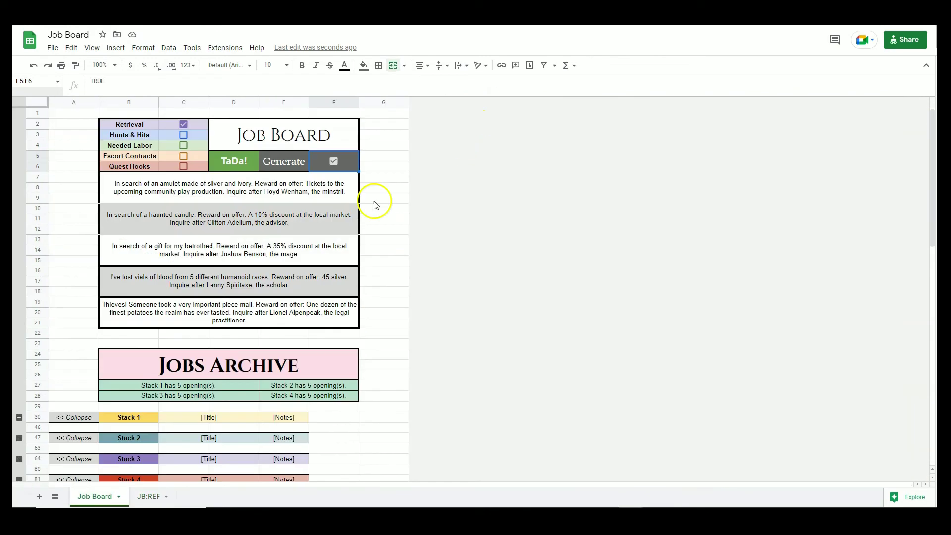
key("alt+Down")
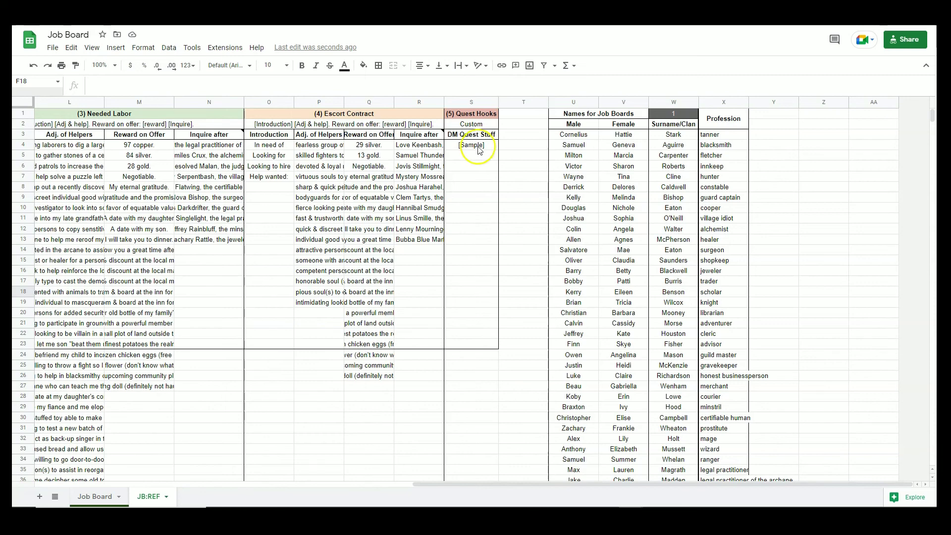
left_click(479, 150)
type("Get timmy")
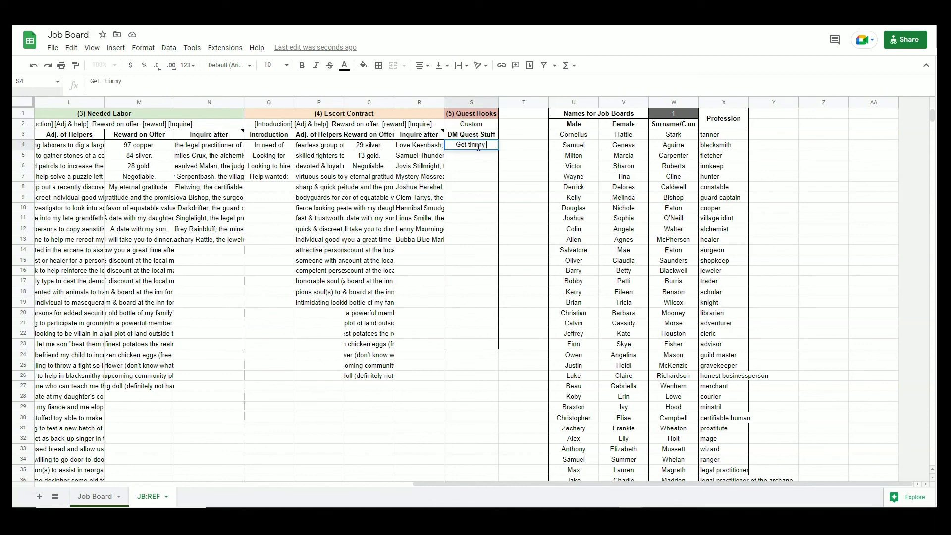
type(" from the well")
key("Return")
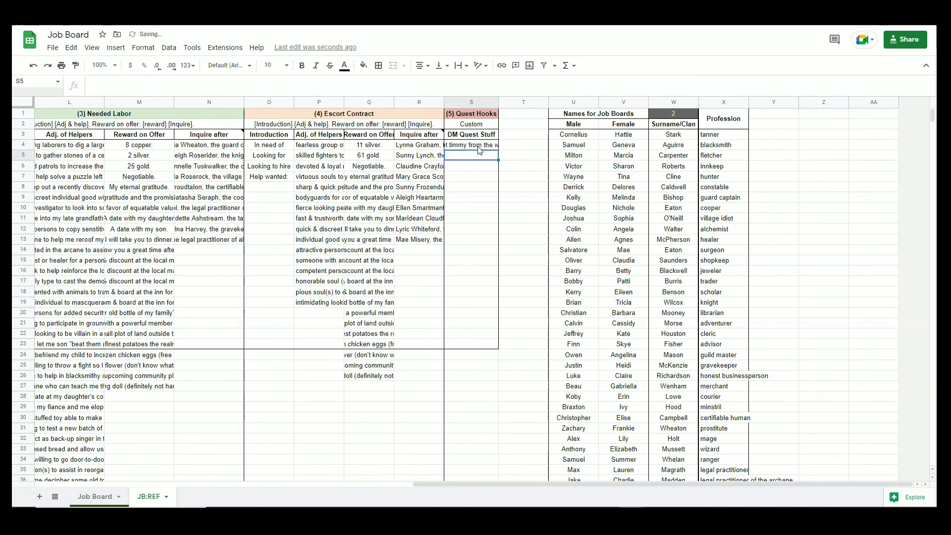
On the Job Board sheet, enable the Quest Hooks category and turn off Retrieval so only quest hooks are drawn.
key("ctrl+shift+Page_Up")
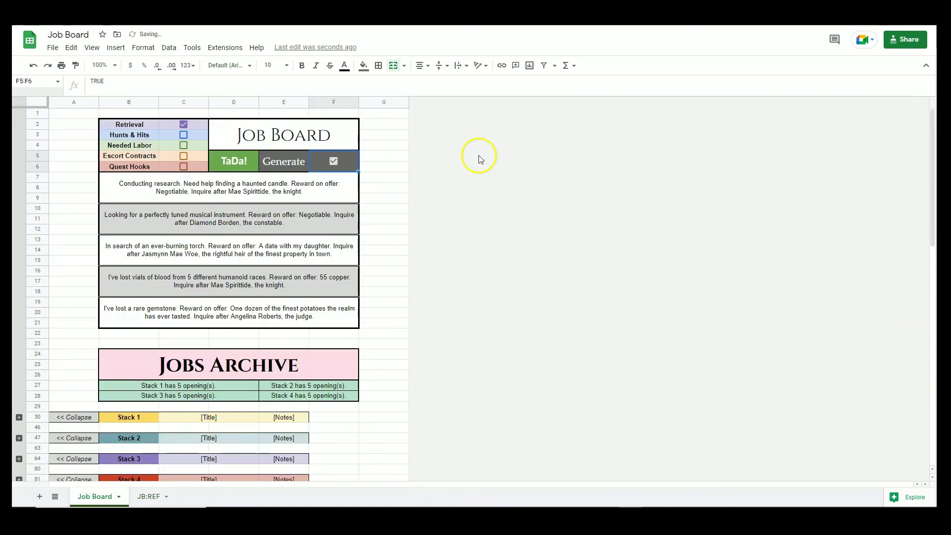
left_click(189, 168)
left_click(185, 123)
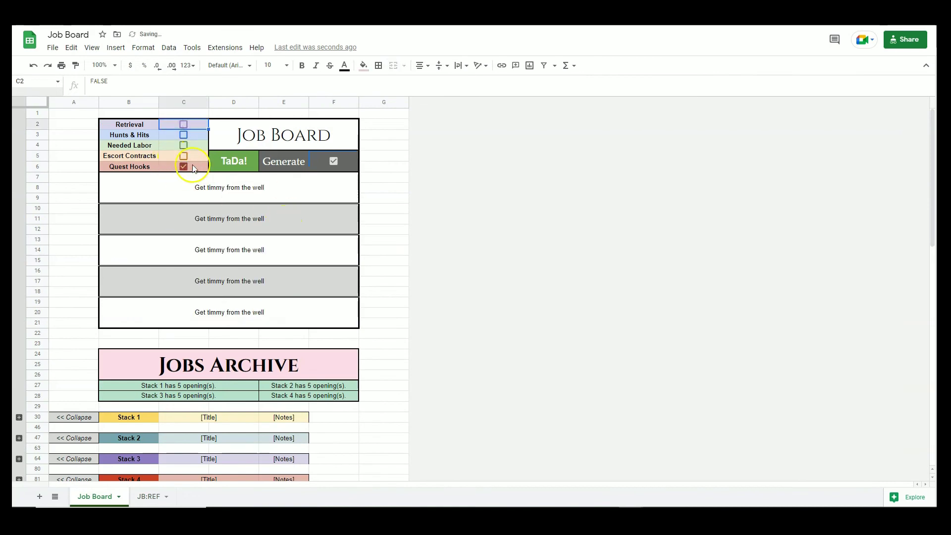
Enable the Escort Contracts, Needed Labor, Hunts & Hits and Retrieval categories alongside Quest Hooks.
left_click(184, 155)
left_click(184, 146)
left_click(184, 135)
left_click(184, 124)
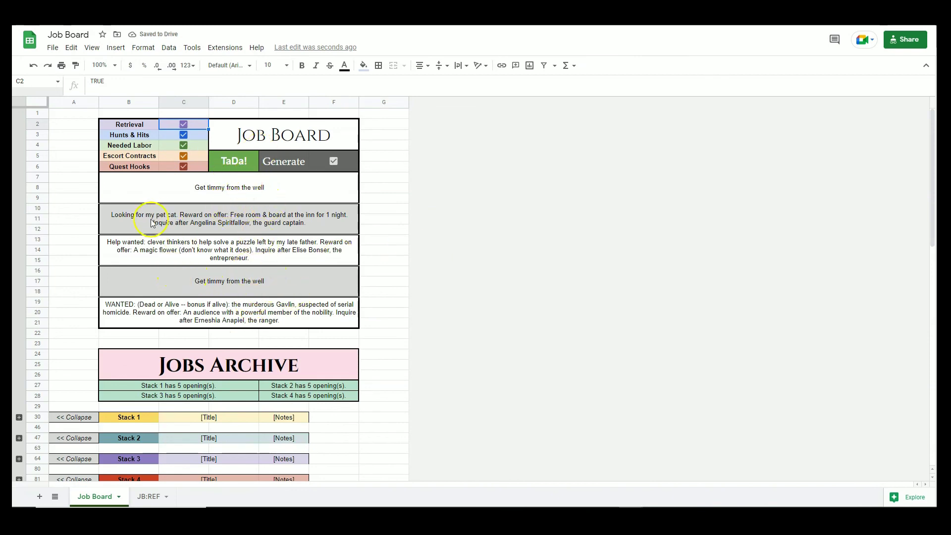
Review the DM Quest Stuff range on JB:REF and generate a fresh mixed set of postings on the Job Board sheet.
key("ctrl+shift+Page_Down")
left_click_drag(486, 146, 470, 351)
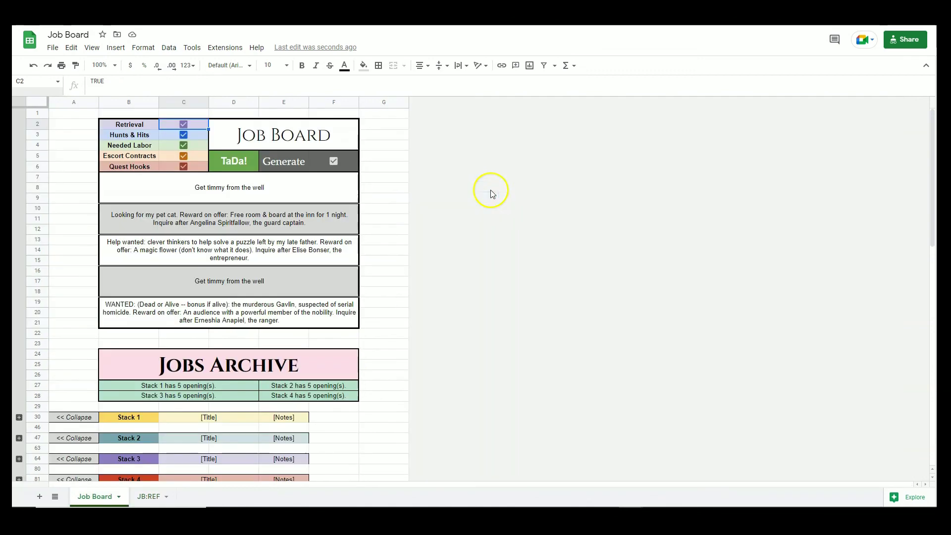
key("ctrl+shift+Page_Up")
left_click(378, 219)
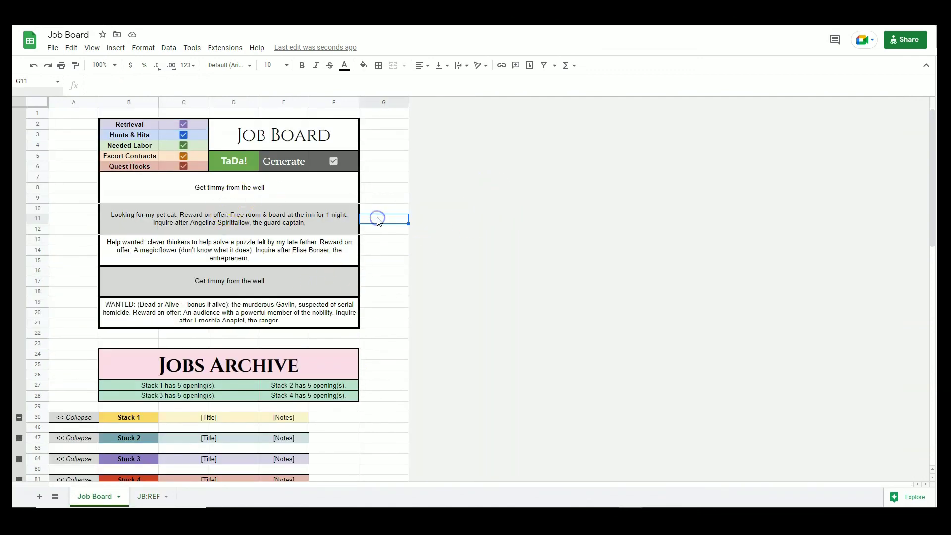
key("Delete")
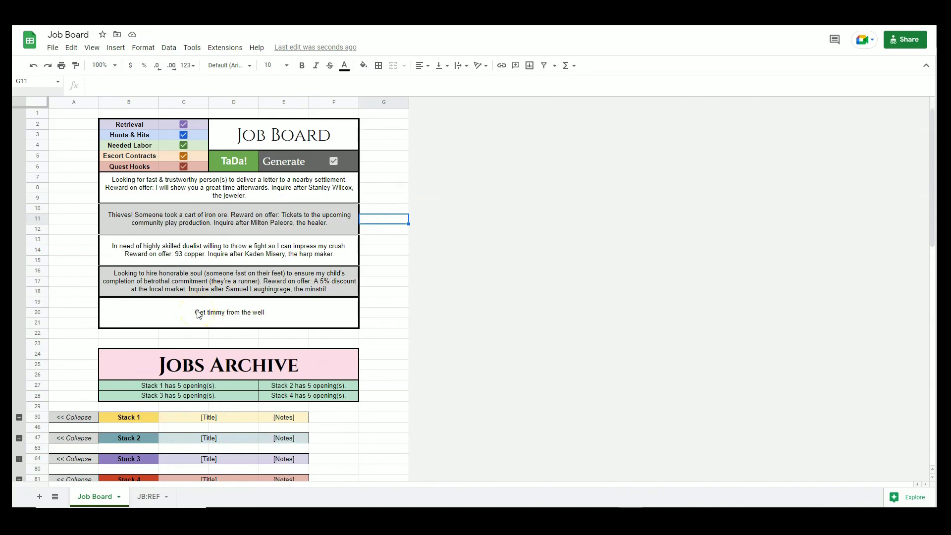
left_click(210, 322)
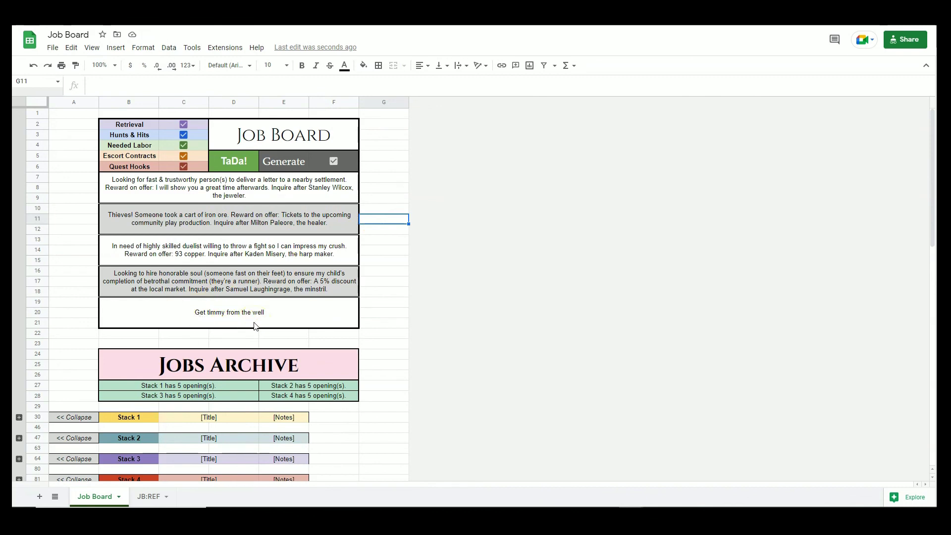